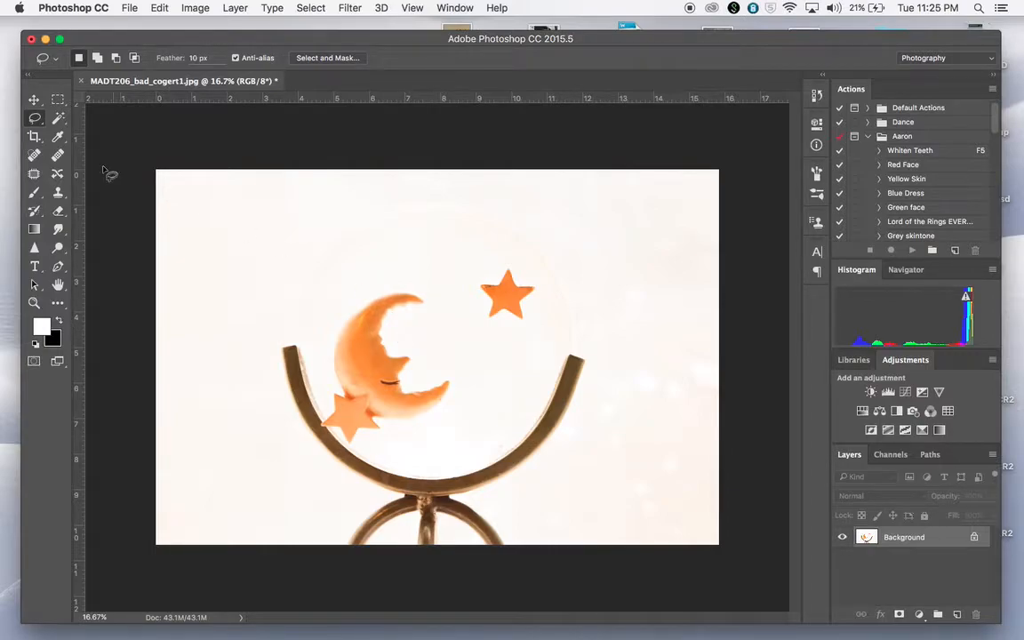
Outline the upper orange star with the Magnetic Lasso and copy it to a new layer.
click(36, 120)
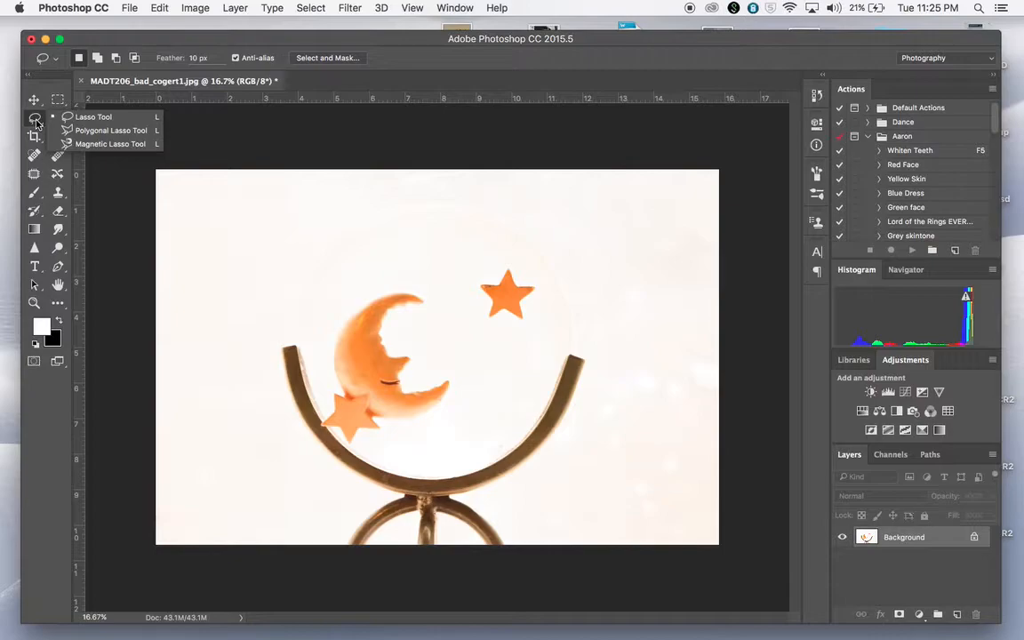
click(126, 145)
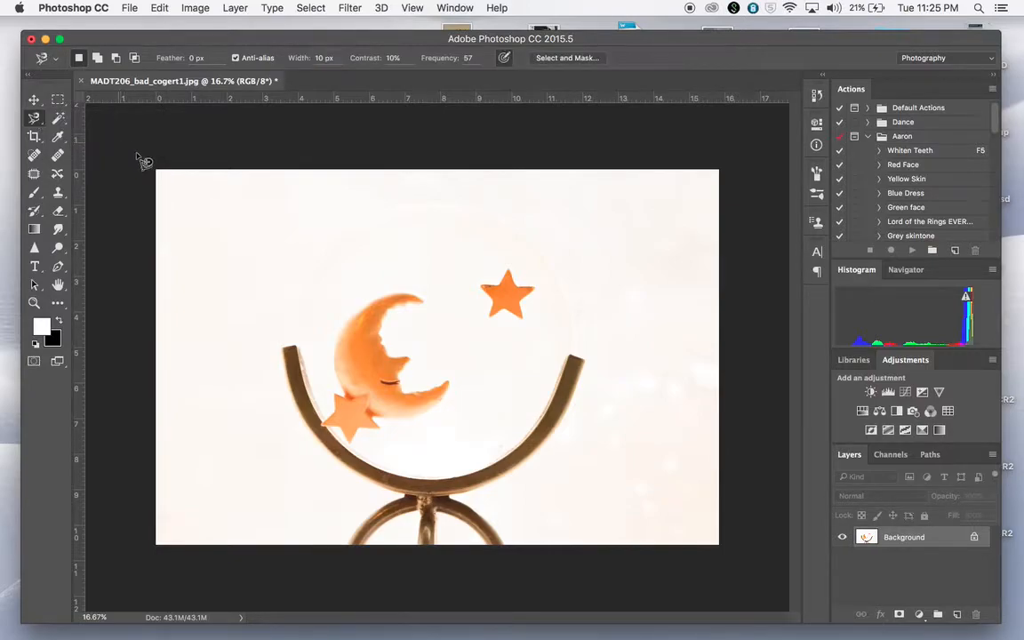
click(509, 270)
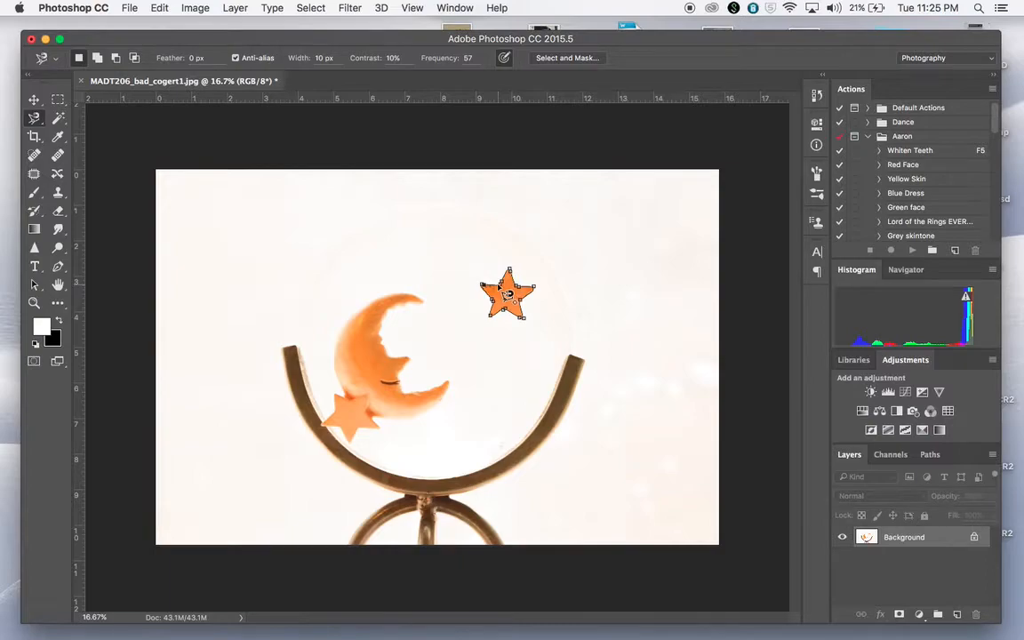
click(499, 287)
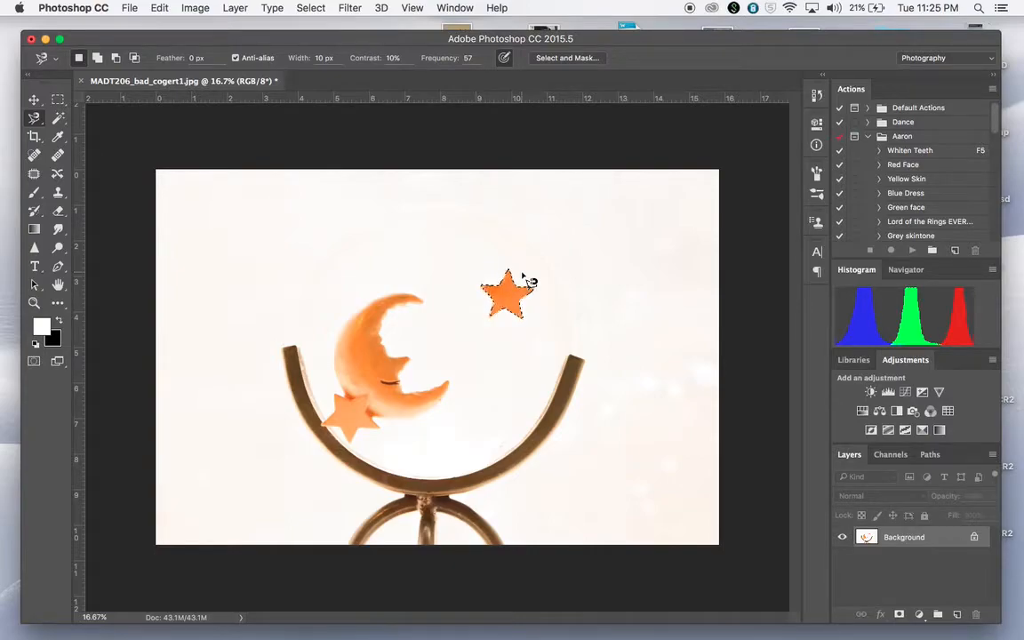
key(super+j)
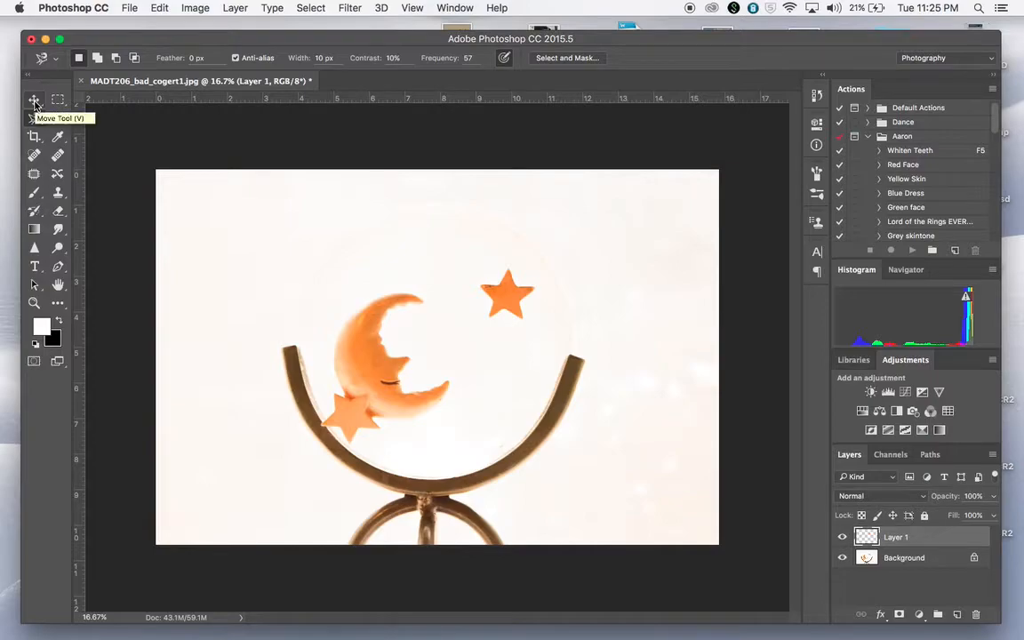
Move the copied star up and left of the original, above the moon, and rename its layer "star".
click(34, 101)
drag(508, 311, 447, 265)
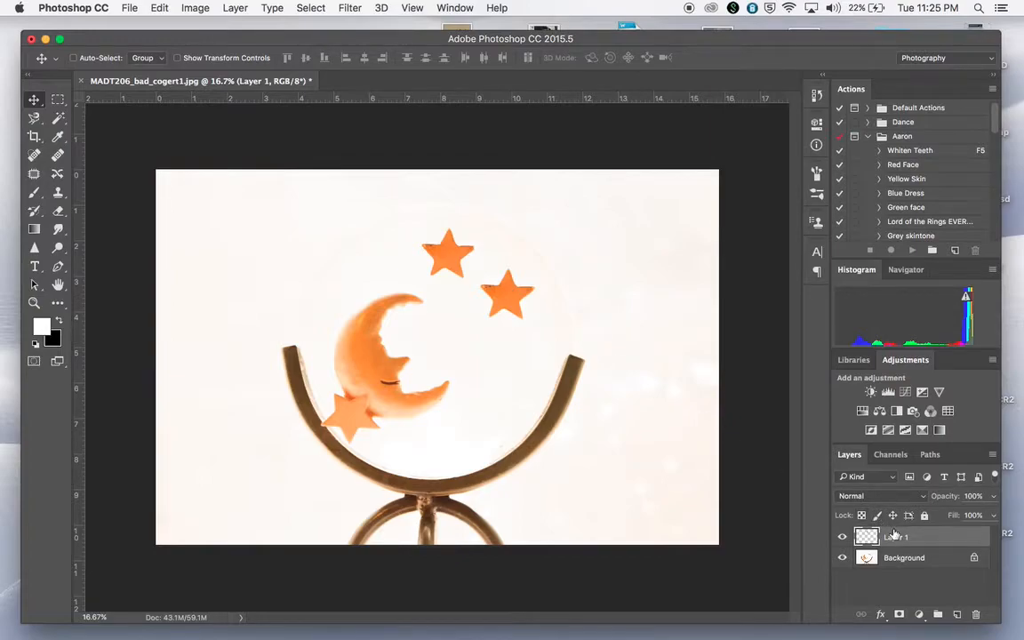
text(star)
key(Return)
drag(435, 258, 439, 252)
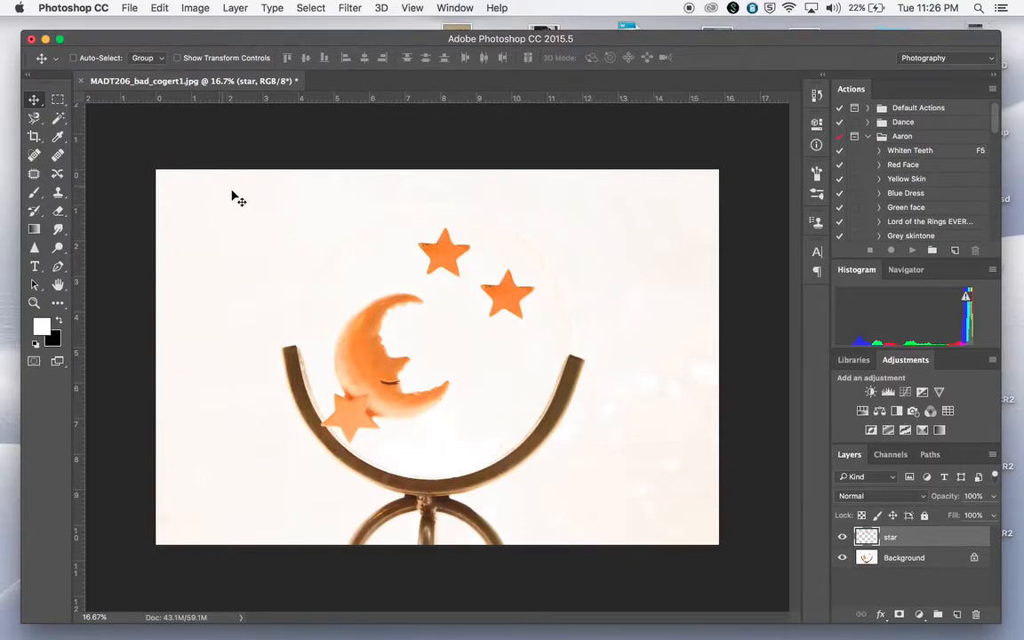
Select the upper-right half of the copied star freehand with the Lasso tool.
click(34, 119)
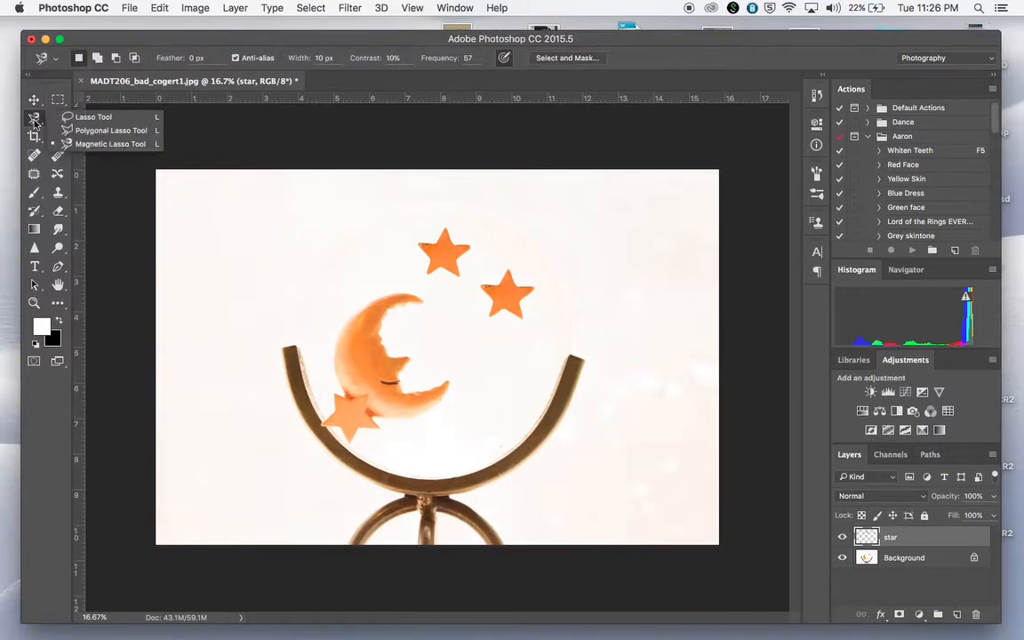
click(73, 118)
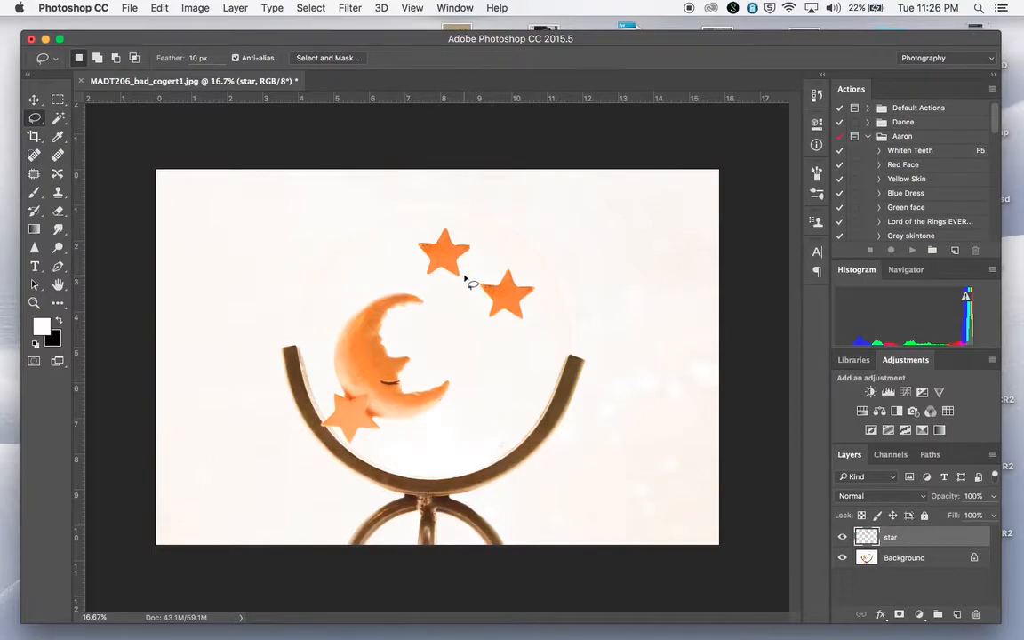
mouse_move(463, 280)
mouse_down()
mouse_move(429, 234)
mouse_move(442, 213)
mouse_move(472, 223)
mouse_move(487, 248)
mouse_move(472, 275)
mouse_up()
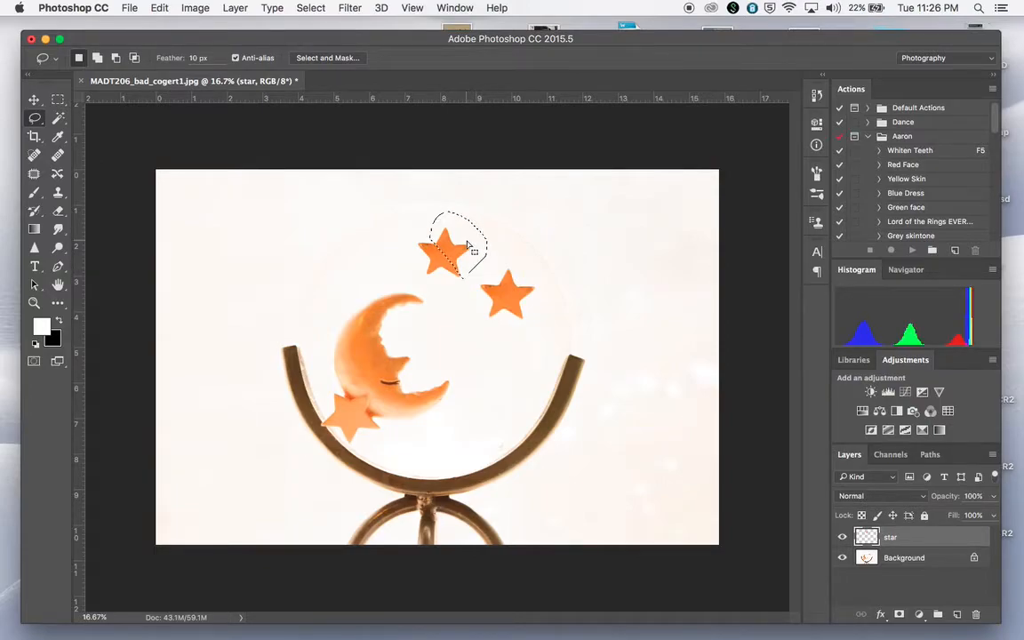
Apply a Motion Blur to the selected half of the star with angle 24° and distance 291 pixels.
click(348, 8)
mouse_move(385, 180)
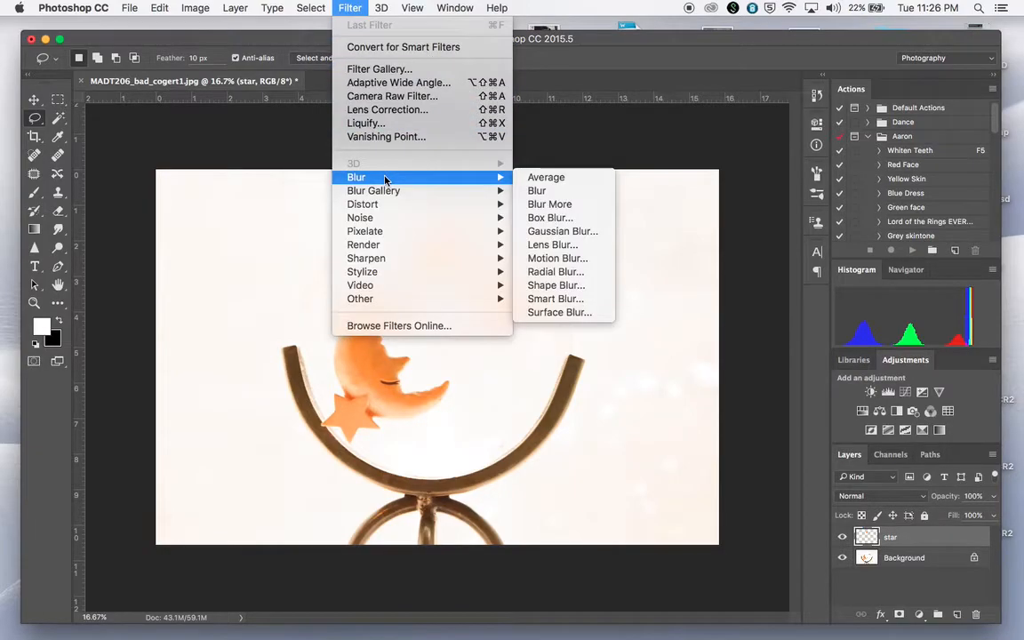
click(570, 259)
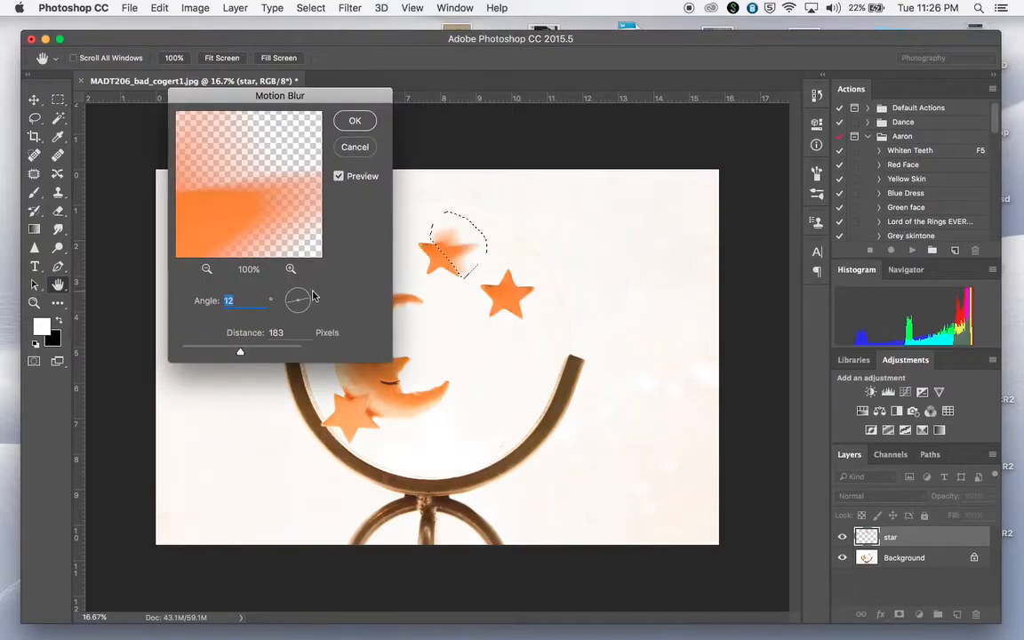
drag(308, 300, 312, 302)
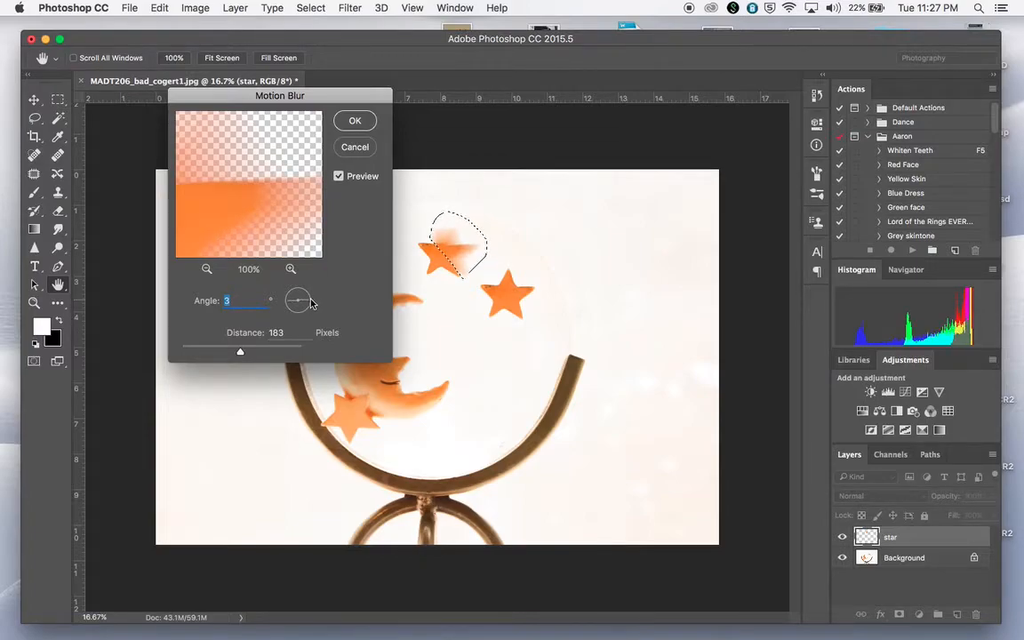
drag(238, 353, 263, 353)
drag(305, 303, 306, 301)
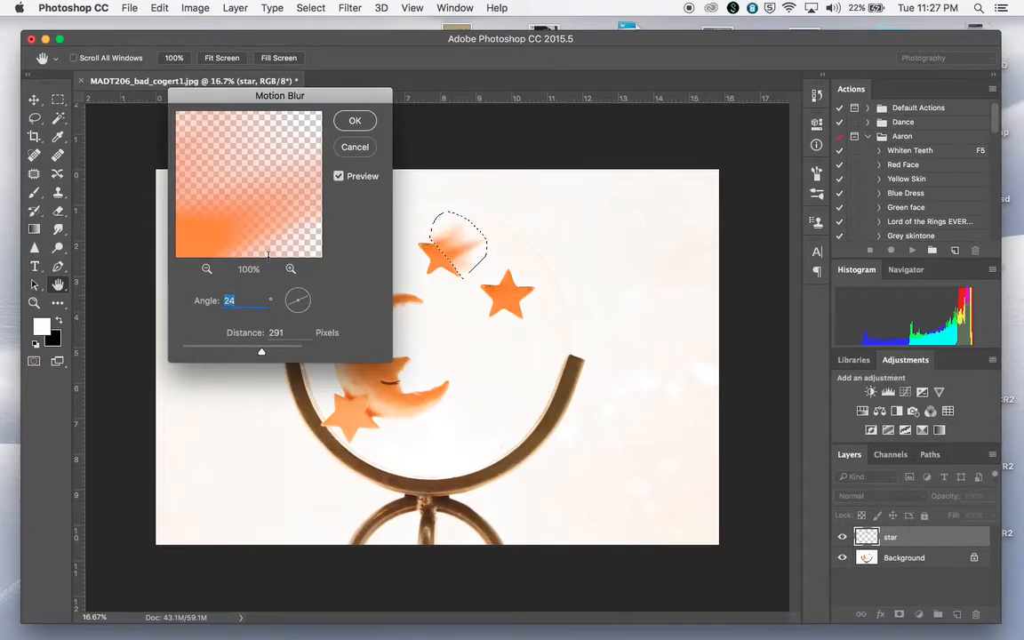
click(356, 123)
key(l)
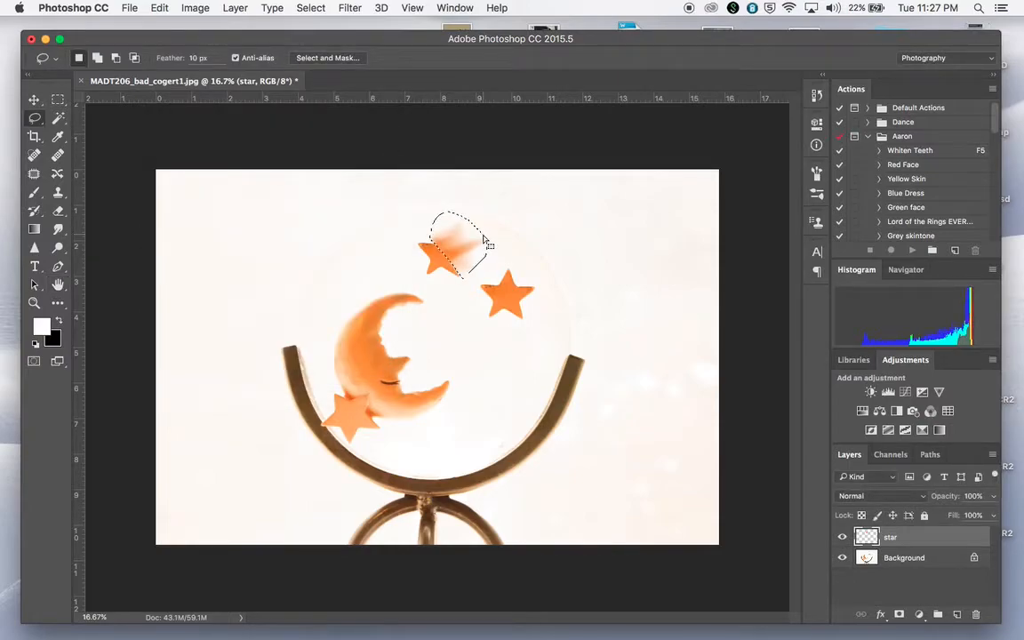
Stretch the blurred selection up and to the right with Free Transform to about 289% width and 148% height.
drag(429, 254, 430, 252)
key(super+t)
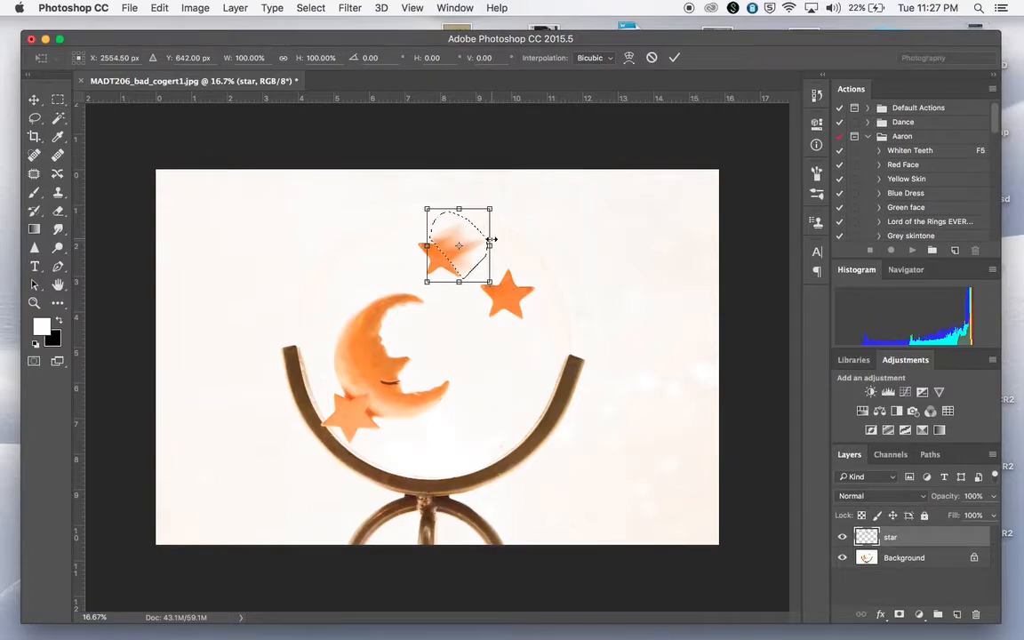
drag(490, 244, 584, 174)
drag(587, 228, 609, 229)
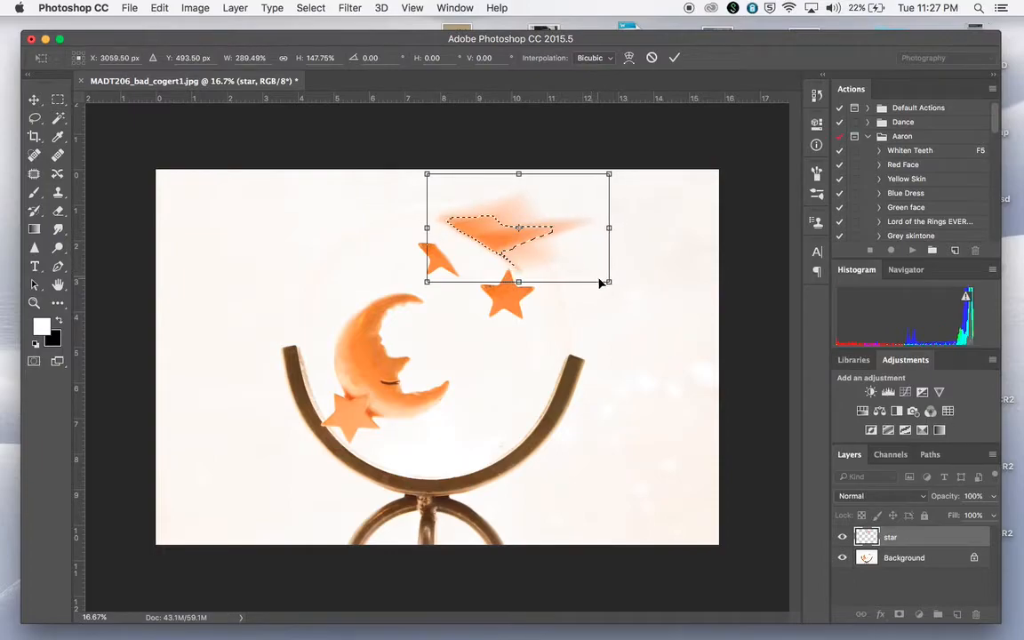
Warp the stretched blur so it tapers back onto the star's sharp half as a tail, then deselect.
right_click(472, 250)
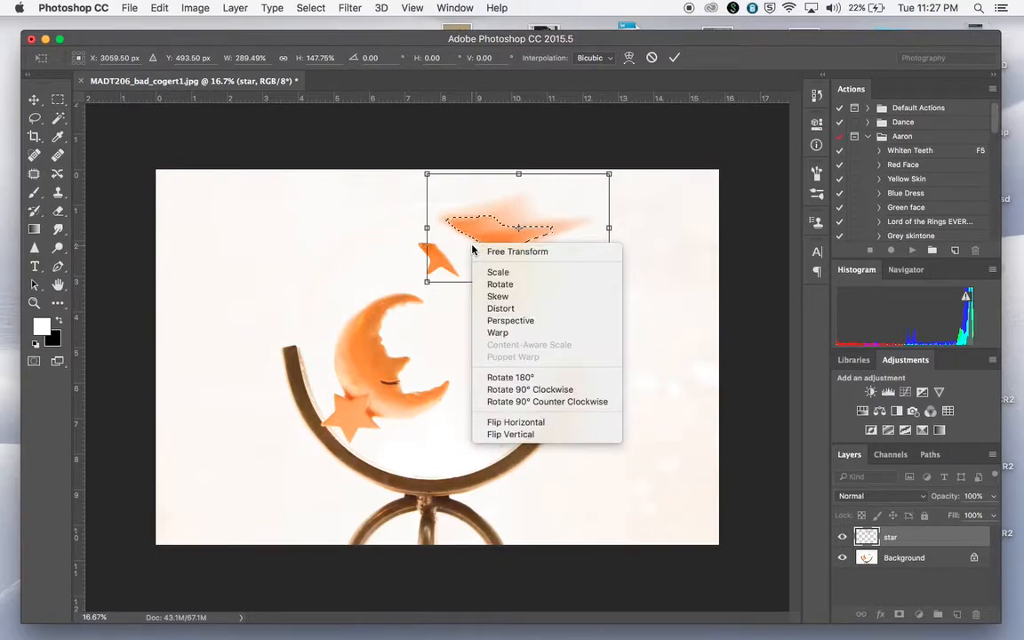
click(507, 335)
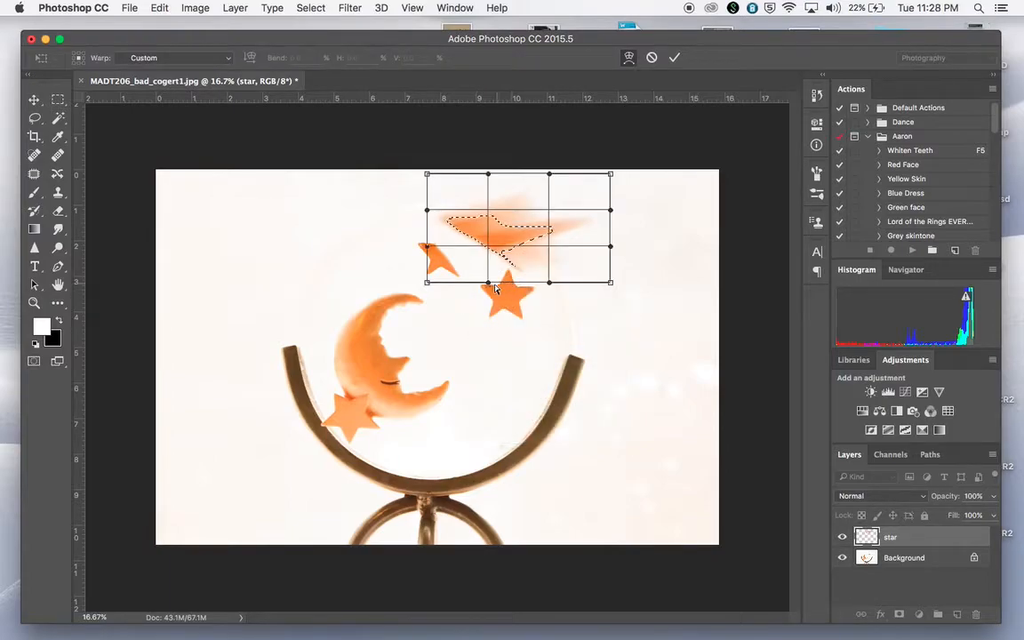
drag(489, 267, 316, 305)
drag(427, 211, 403, 277)
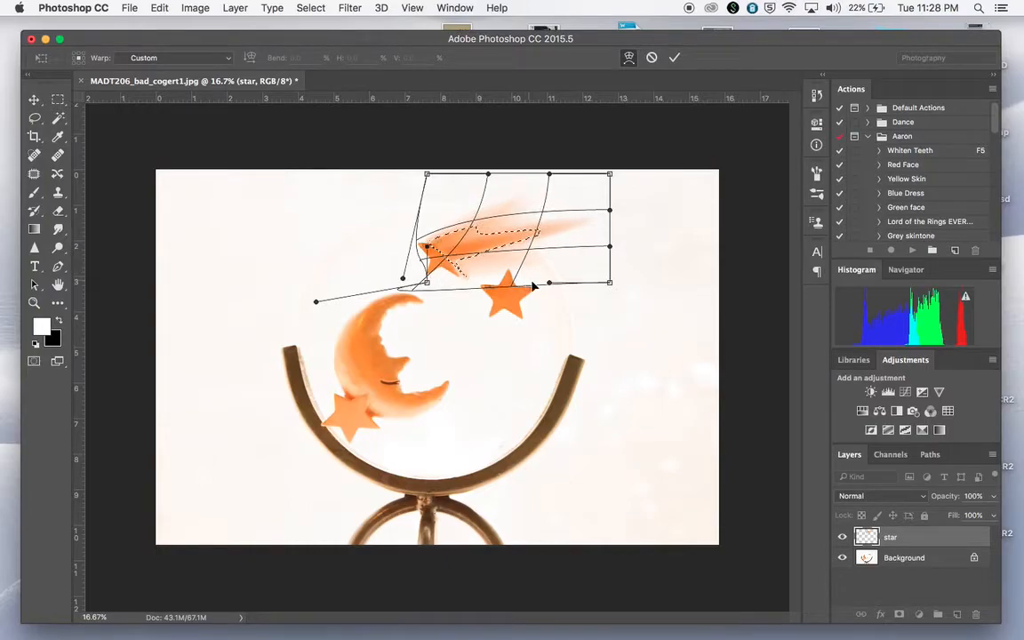
drag(423, 292, 408, 297)
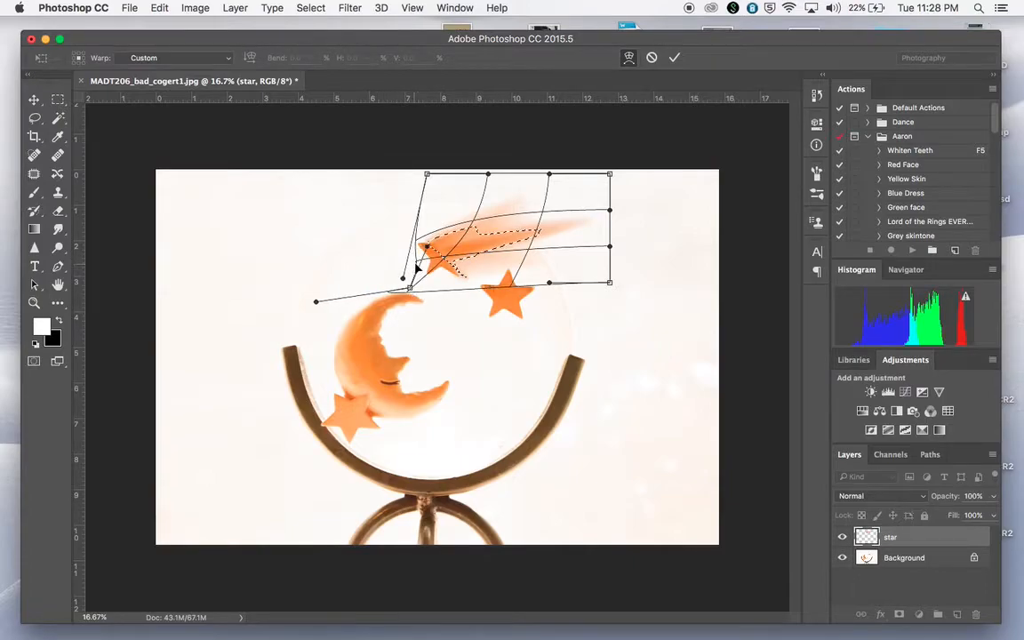
mouse_move(422, 259)
mouse_down()
mouse_move(412, 262)
mouse_move(425, 267)
mouse_up()
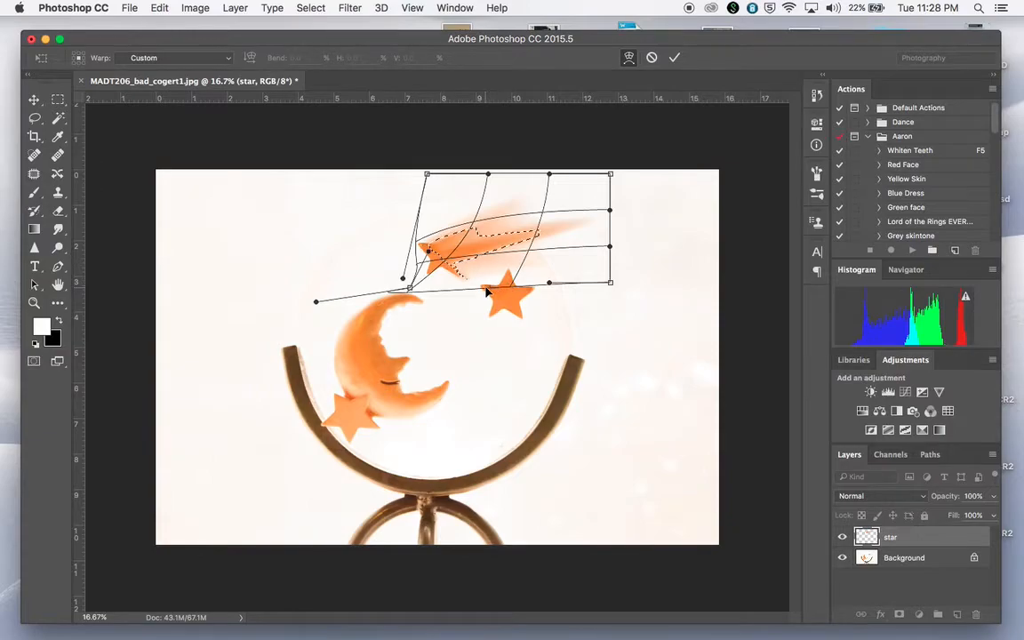
drag(485, 291, 478, 288)
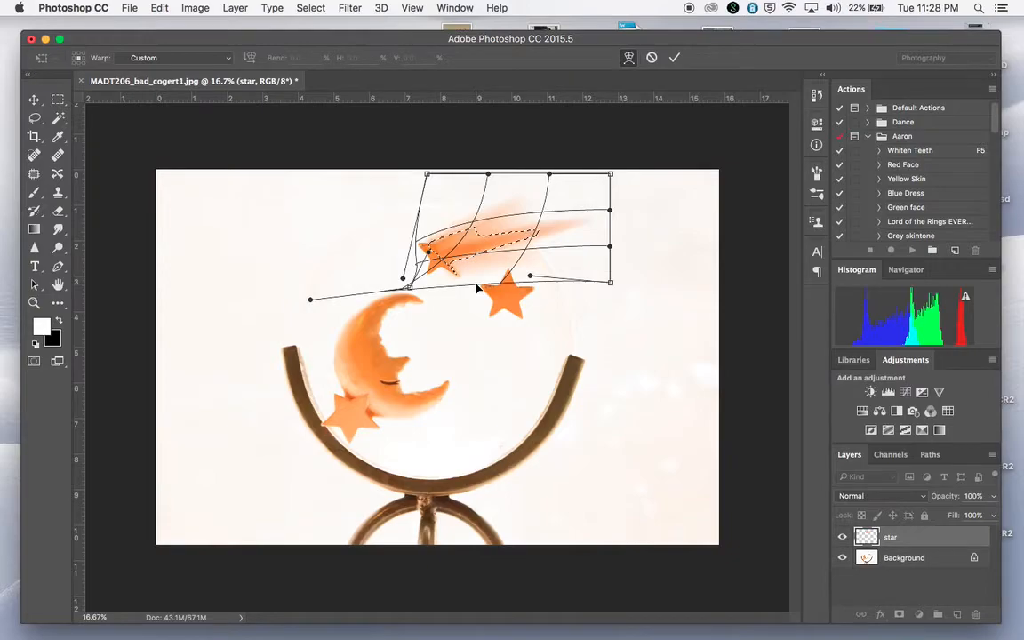
key(Return)
key(l)
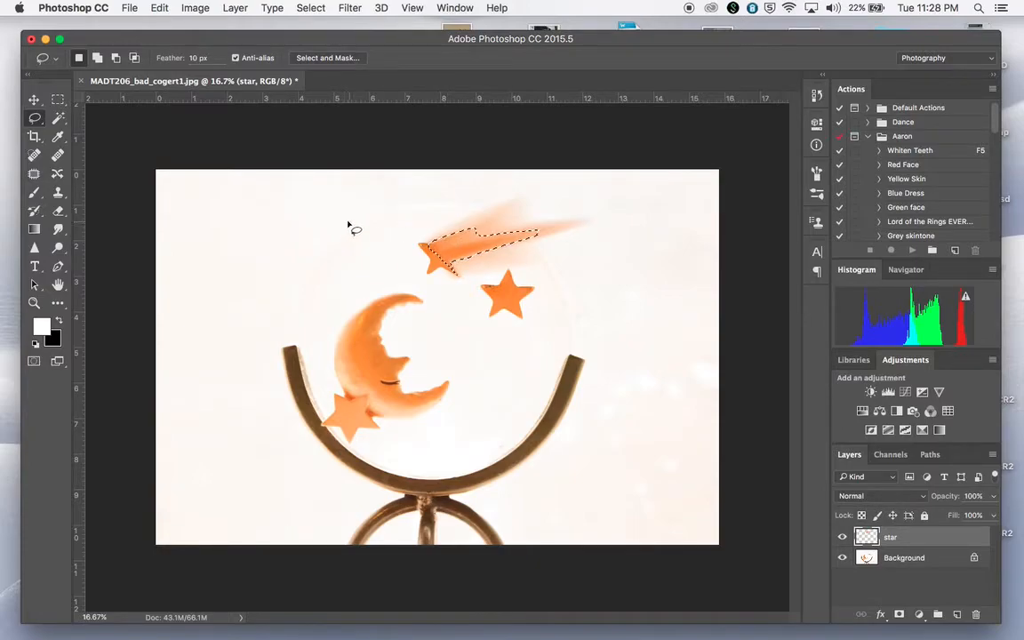
key(super+d)
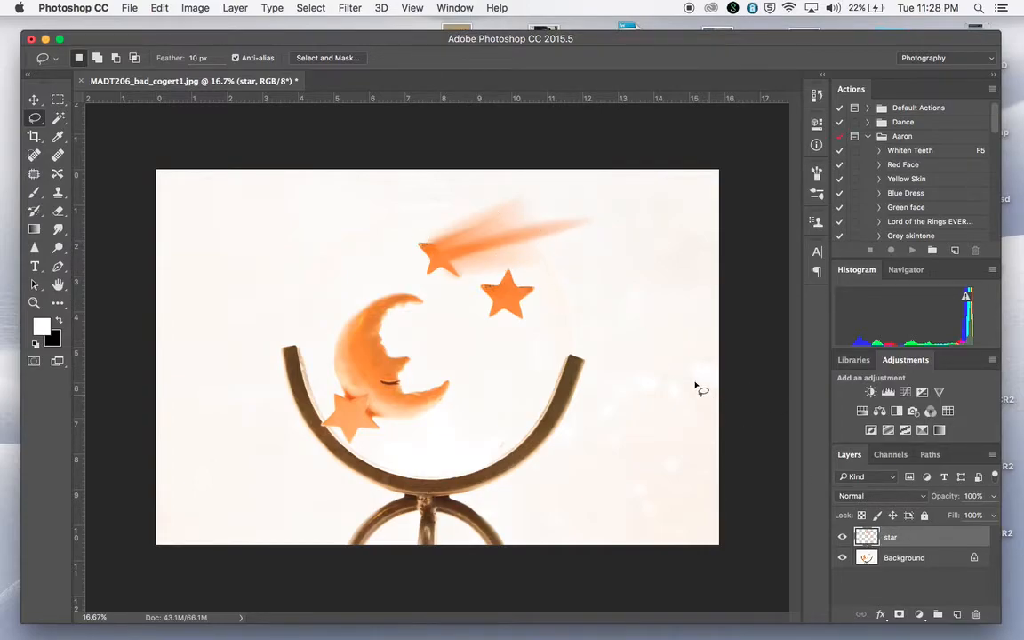
Rotate the shooting star about -31.6° and shift it up and left so its tail runs off the image's upper edge.
key(super+t)
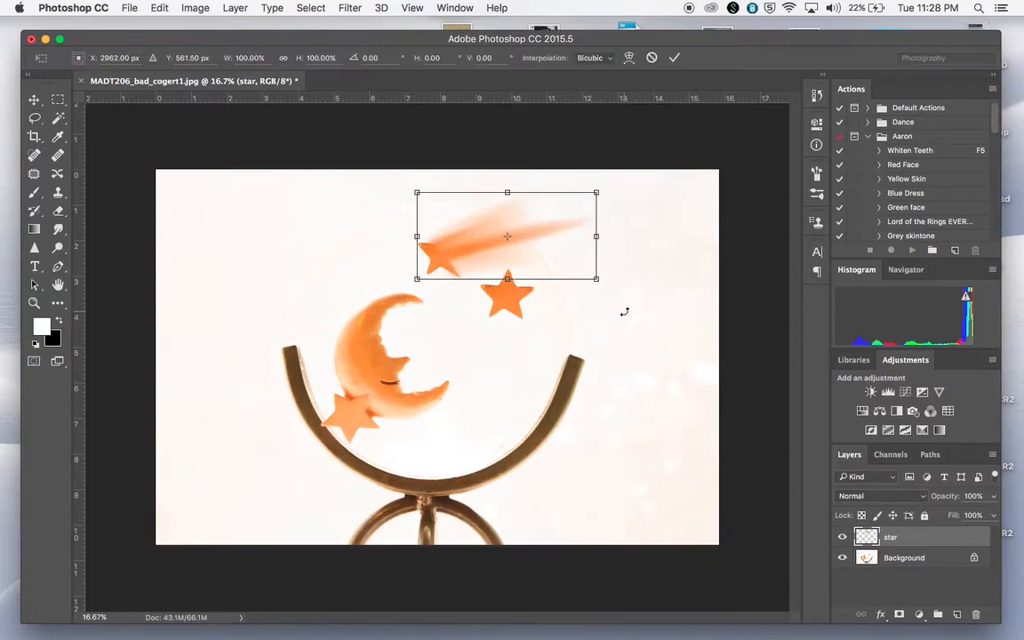
drag(612, 192, 594, 134)
drag(564, 183, 524, 191)
drag(556, 137, 545, 129)
mouse_move(502, 220)
mouse_down()
mouse_move(530, 201)
mouse_move(514, 205)
mouse_up()
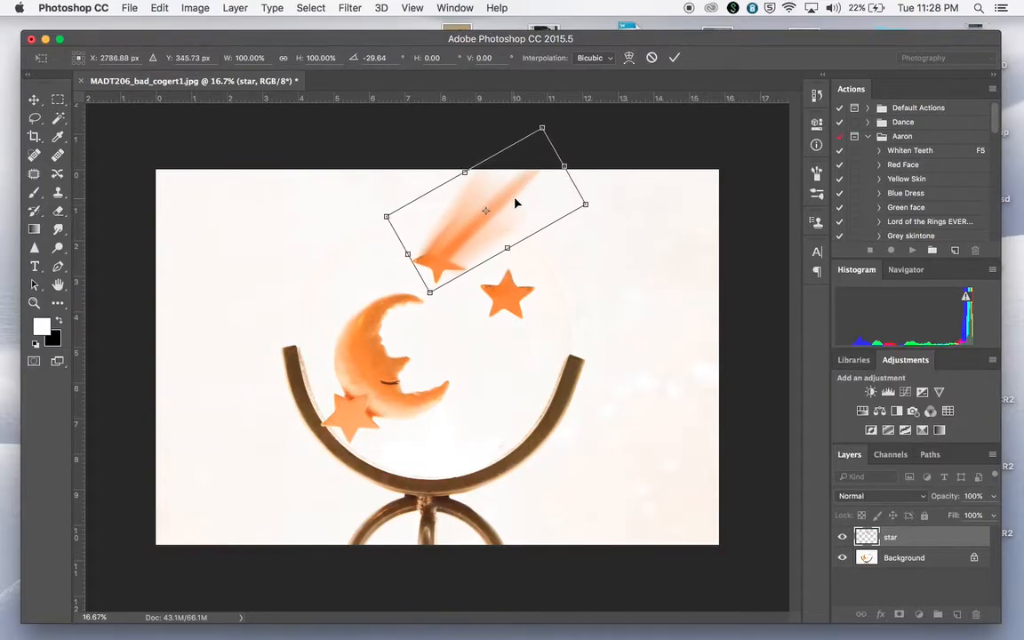
mouse_move(596, 207)
mouse_down()
mouse_move(597, 193)
mouse_move(595, 204)
mouse_up()
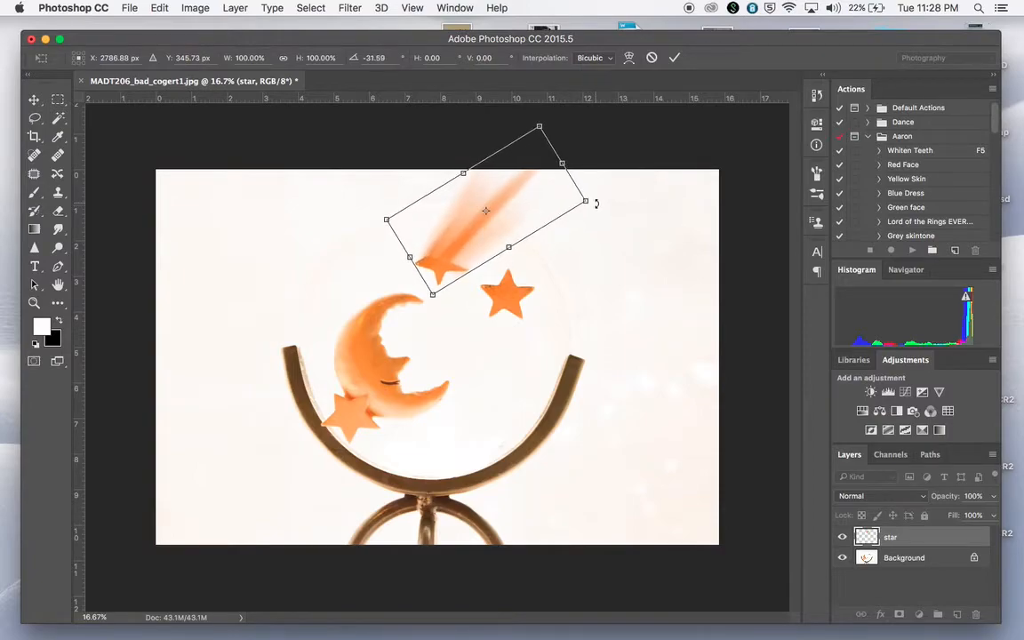
Apply a Perspective transform to the shooting star, narrowing its star end and widening its tail end.
right_click(513, 223)
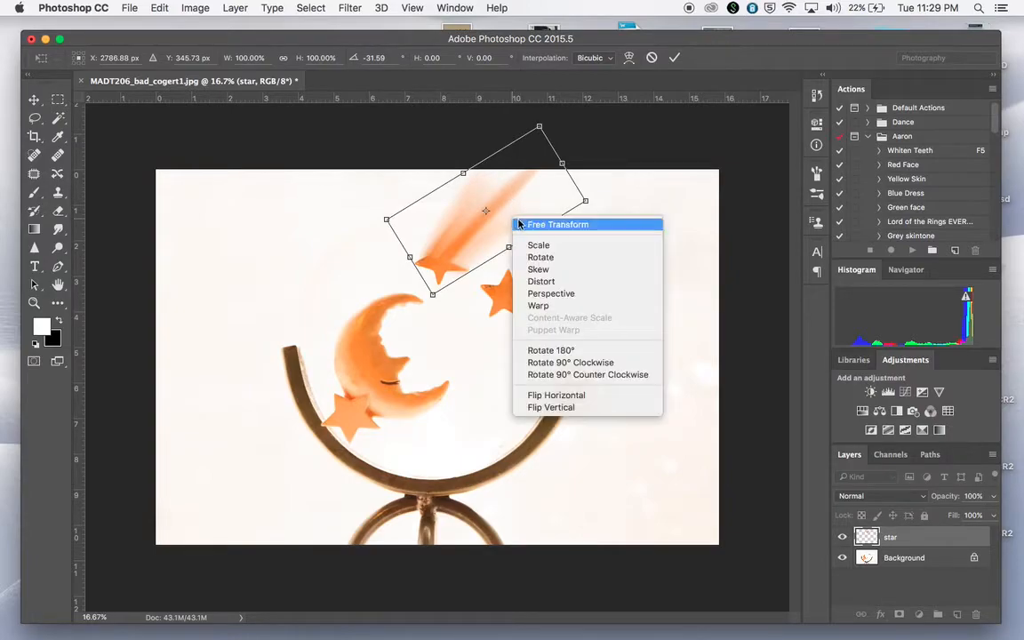
click(551, 293)
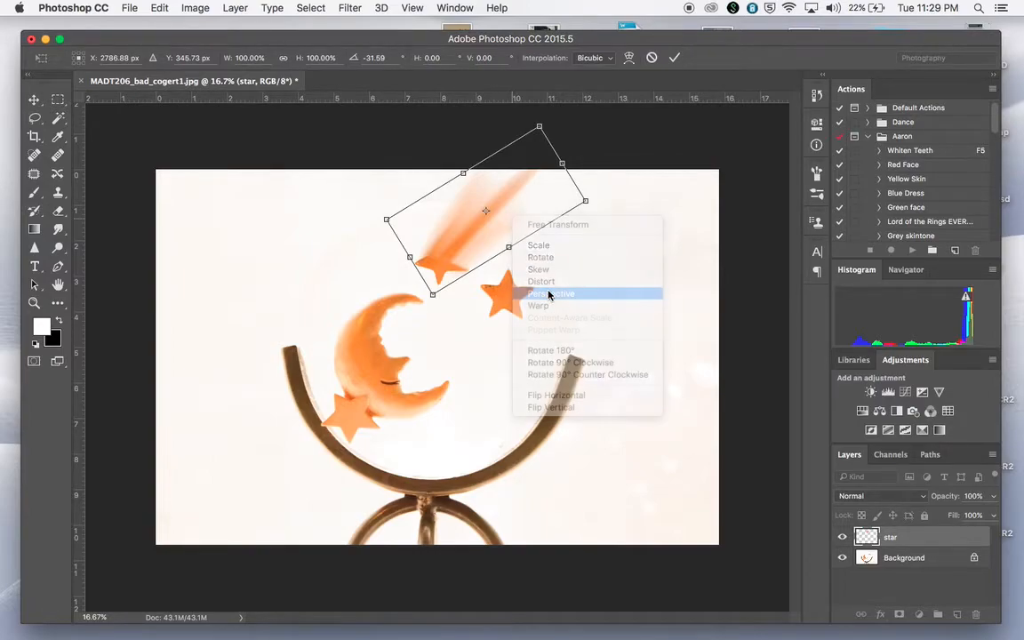
drag(433, 294, 415, 281)
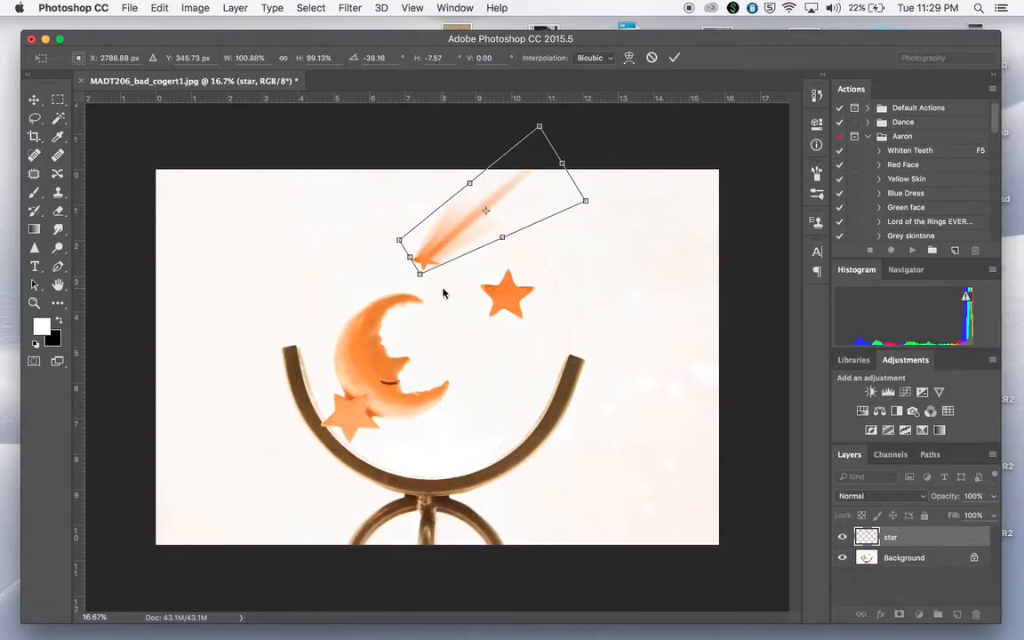
mouse_move(422, 278)
mouse_down()
mouse_move(469, 329)
mouse_move(421, 272)
mouse_move(422, 281)
mouse_up()
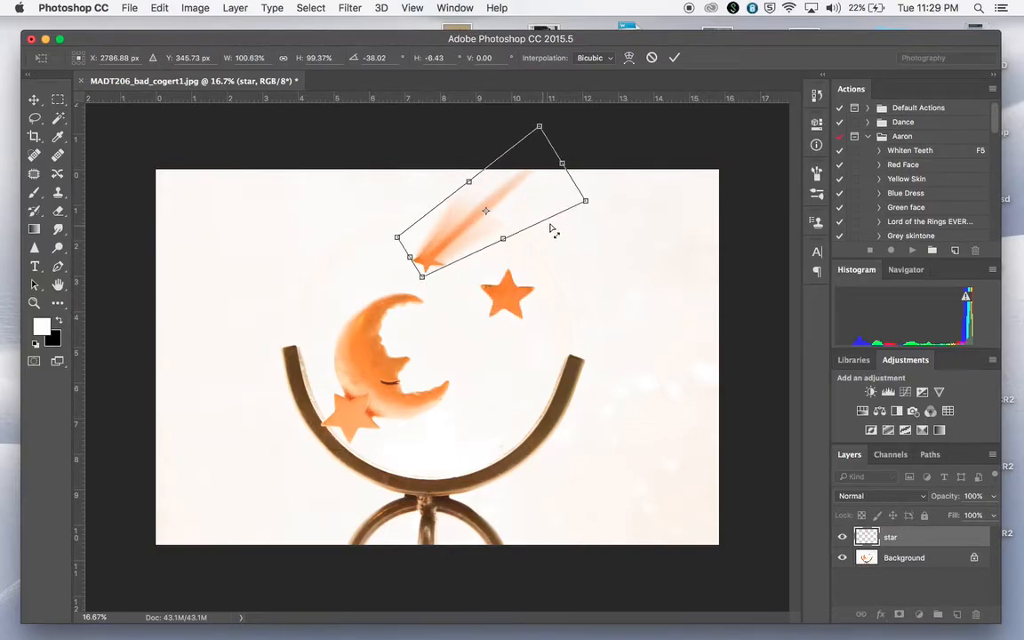
drag(586, 203, 609, 217)
key(Return)
key(l)
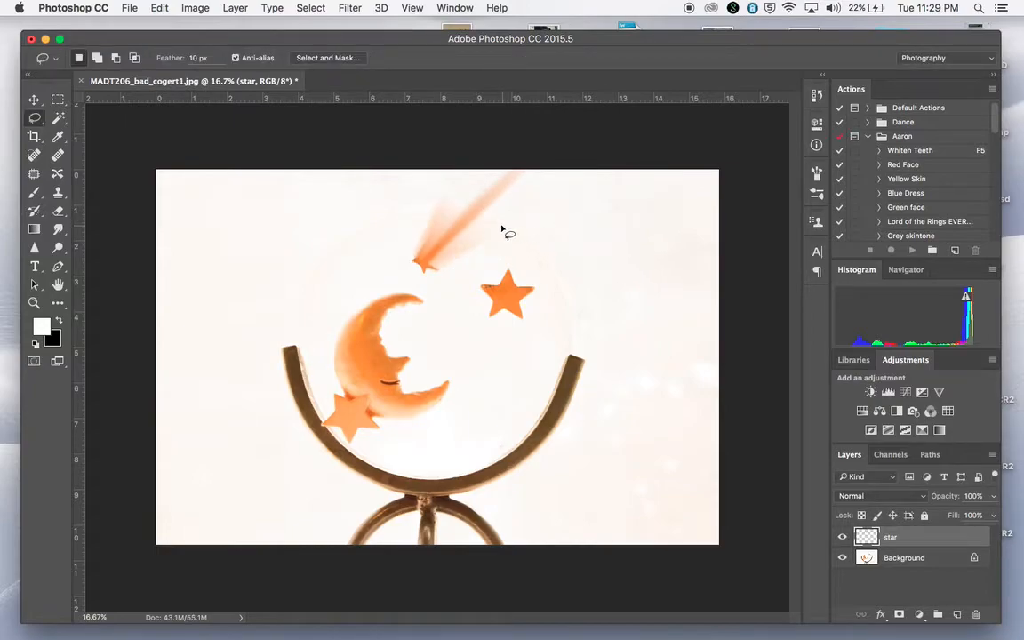
Rotate the shooting star about 13.2° clockwise and place its head just up and left of the plain star, between it and the moon.
key(v)
drag(484, 220, 499, 234)
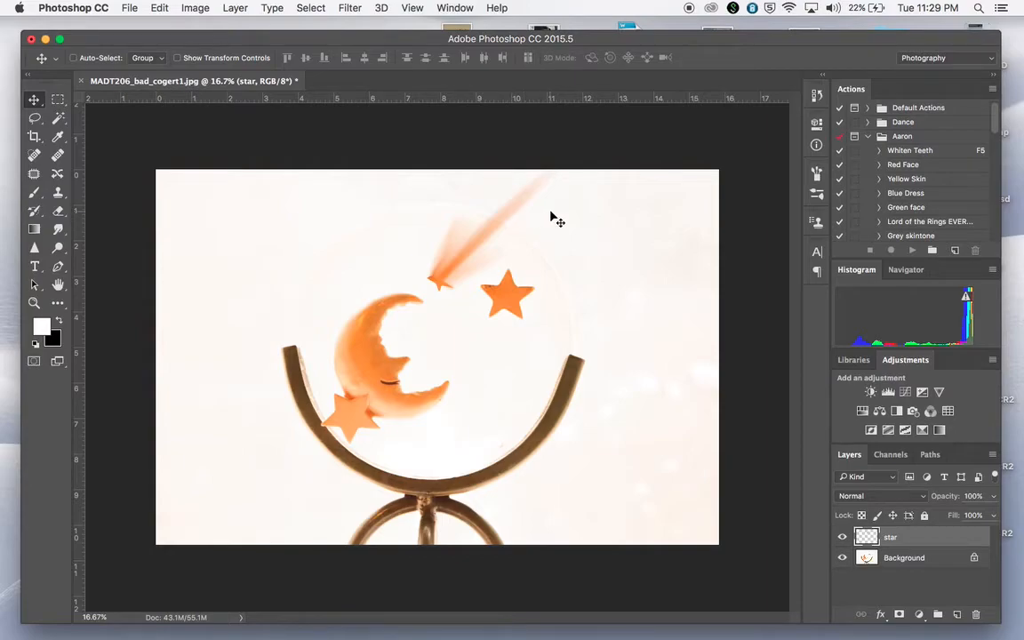
key(super+t)
drag(576, 142, 591, 156)
drag(554, 206, 514, 209)
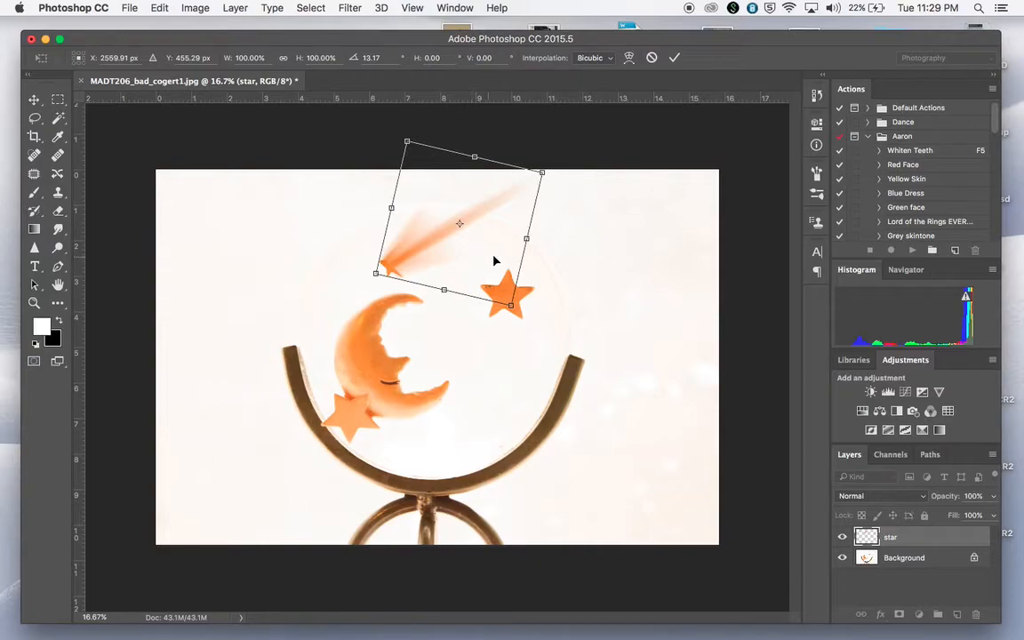
mouse_move(498, 226)
mouse_down()
mouse_move(620, 220)
mouse_move(635, 203)
mouse_move(640, 218)
mouse_up()
key(Return)
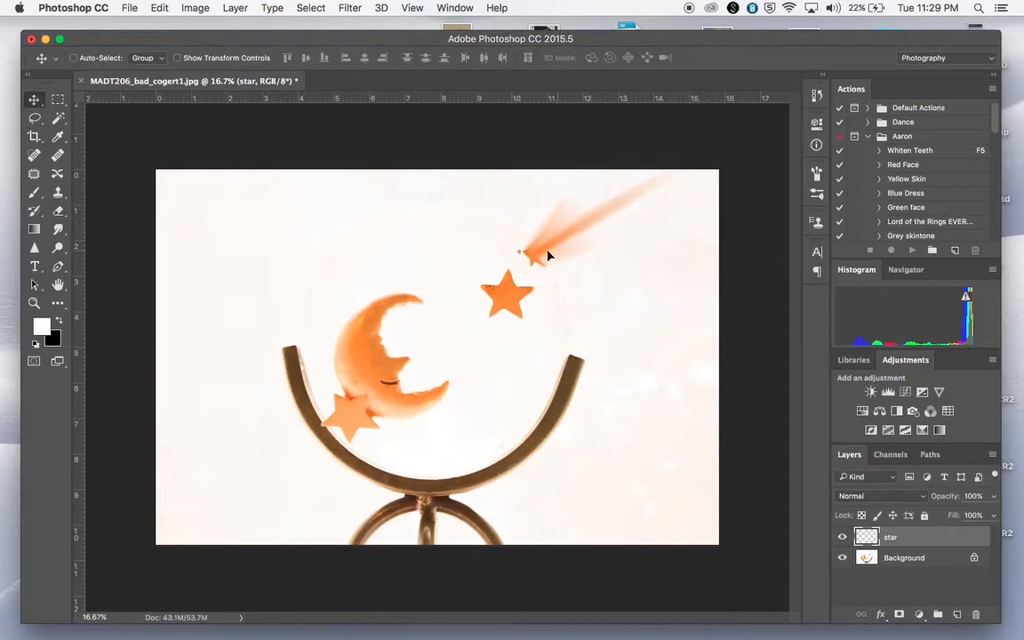
mouse_move(555, 256)
mouse_down()
mouse_move(505, 248)
mouse_move(485, 258)
mouse_up()
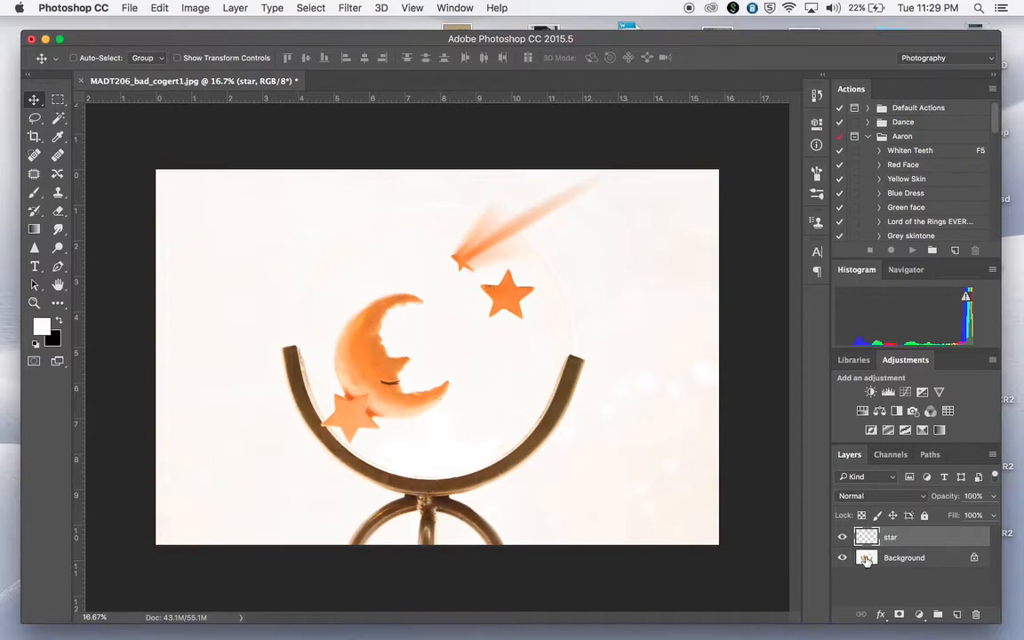
On the Background layer, select a small circular area on the moon's cheek with the Lasso tool.
click(867, 559)
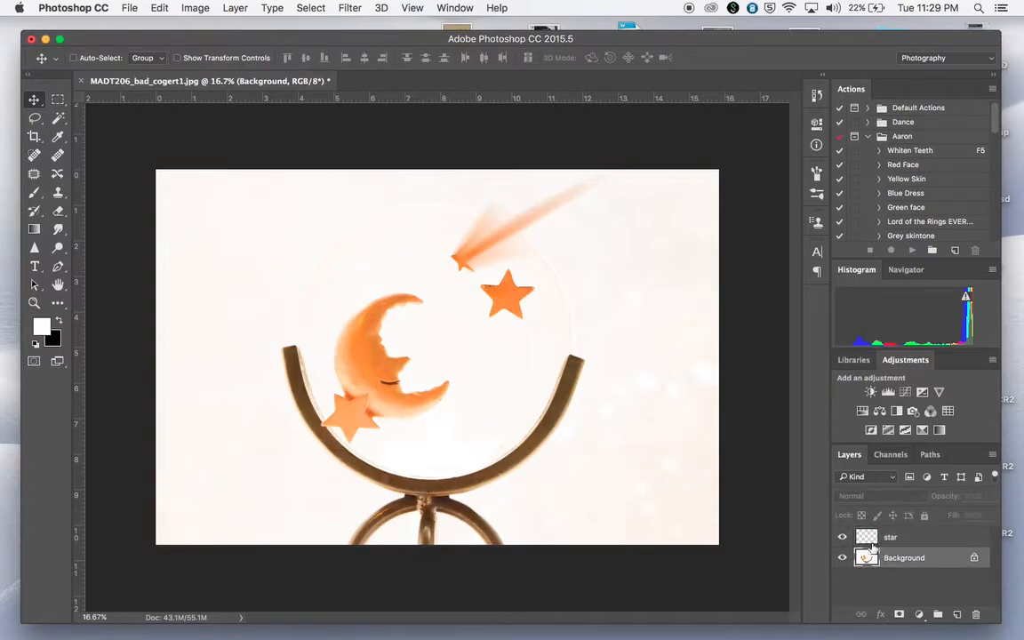
click(867, 539)
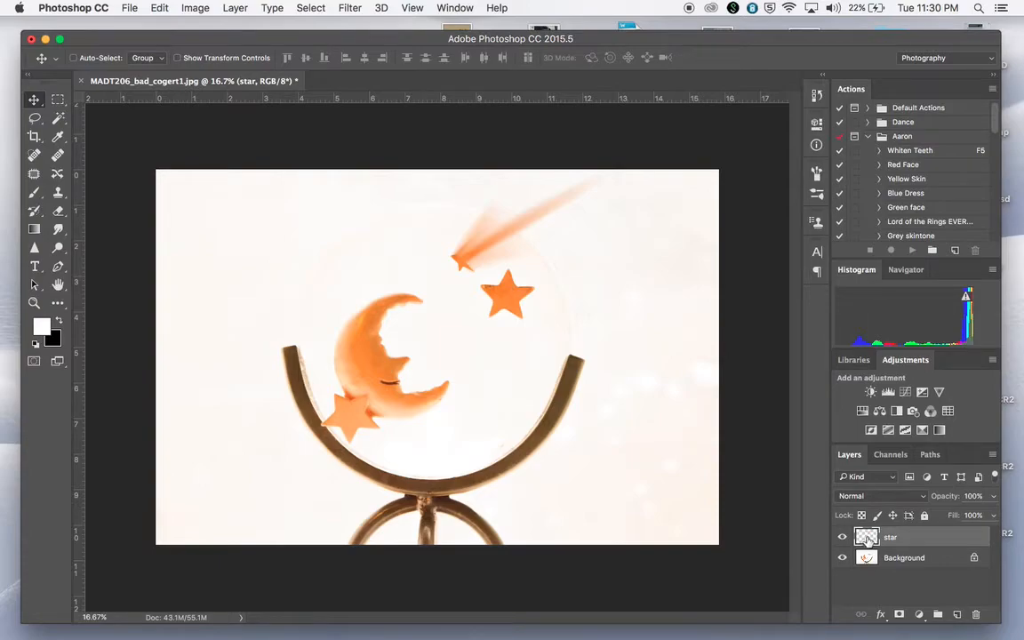
click(867, 561)
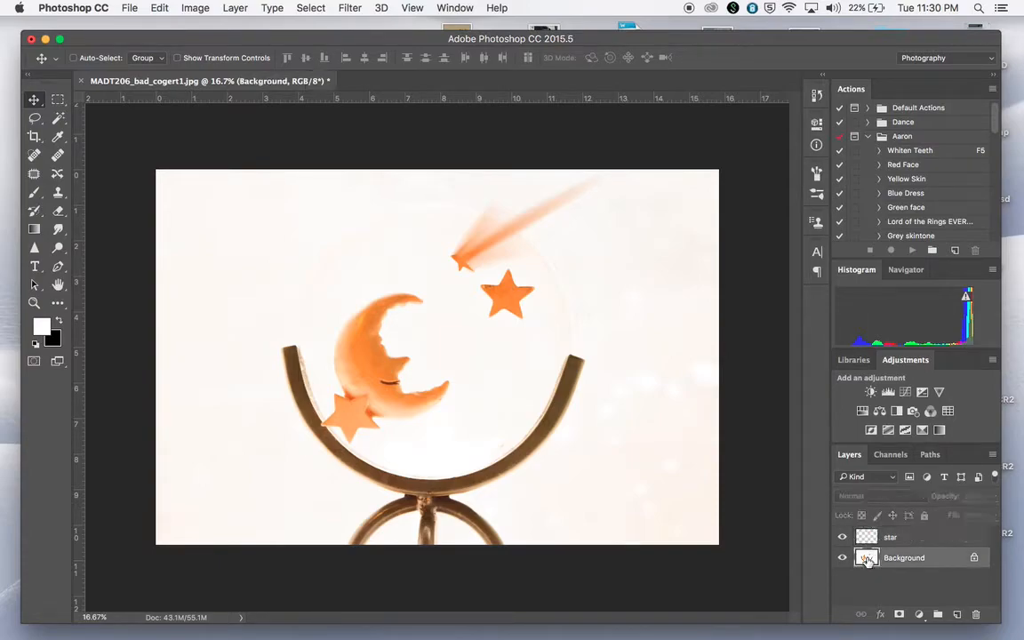
click(35, 118)
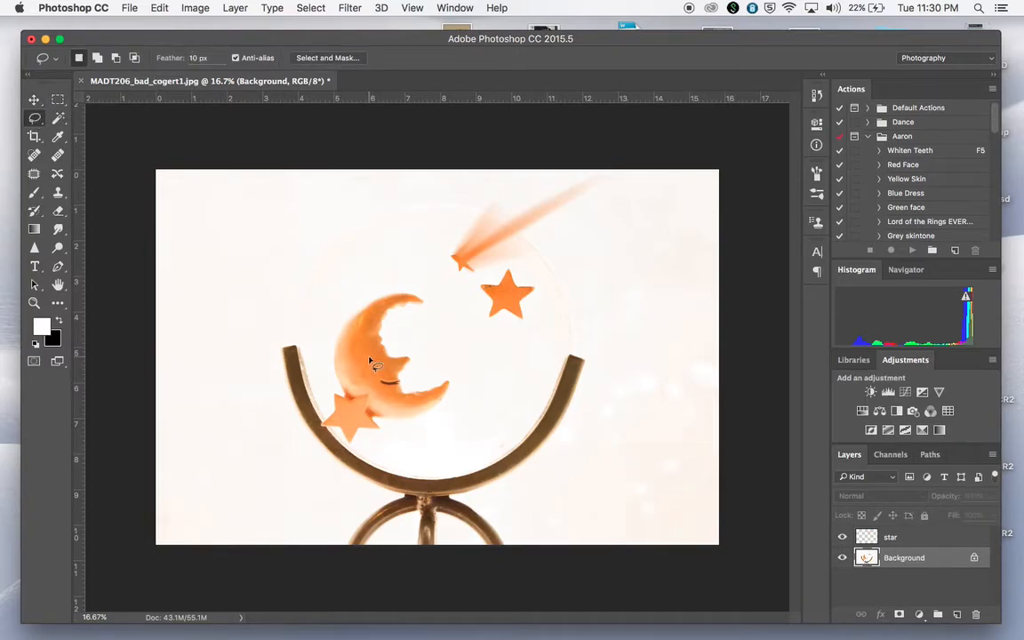
mouse_move(359, 365)
mouse_down()
mouse_move(363, 381)
mouse_move(375, 380)
mouse_move(380, 368)
mouse_move(360, 365)
mouse_up()
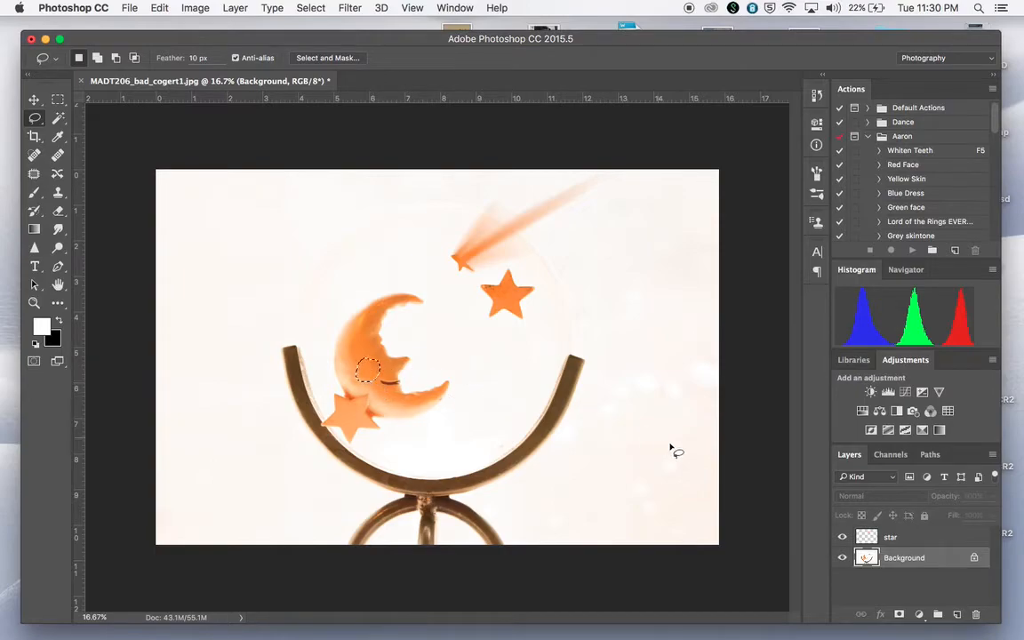
Add a Hue/Saturation adjustment layer for the cheek selection and shift its hue slightly negative for a reddish blush.
click(922, 621)
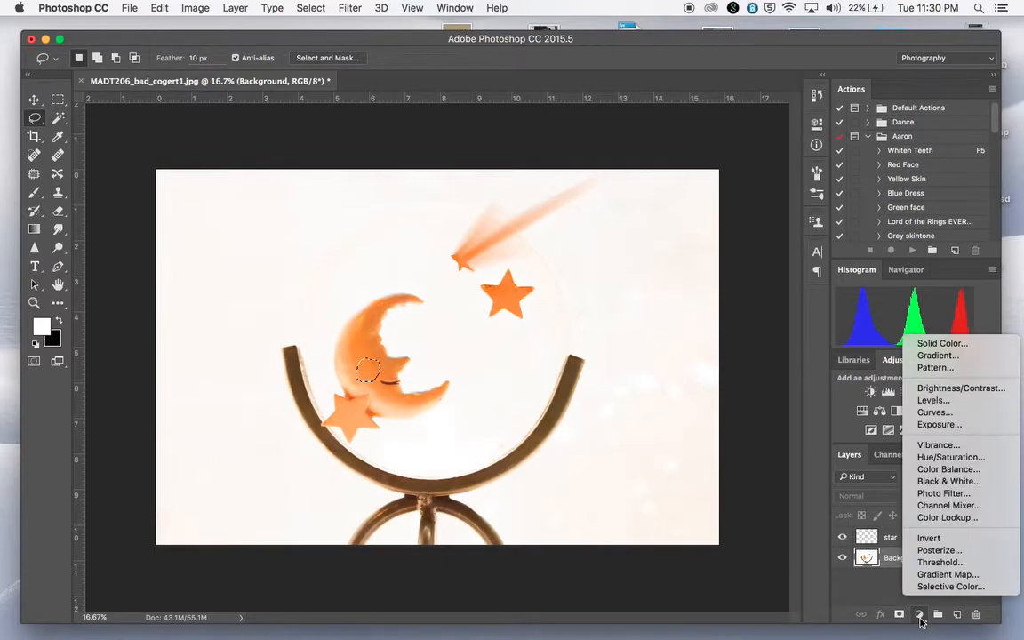
click(948, 458)
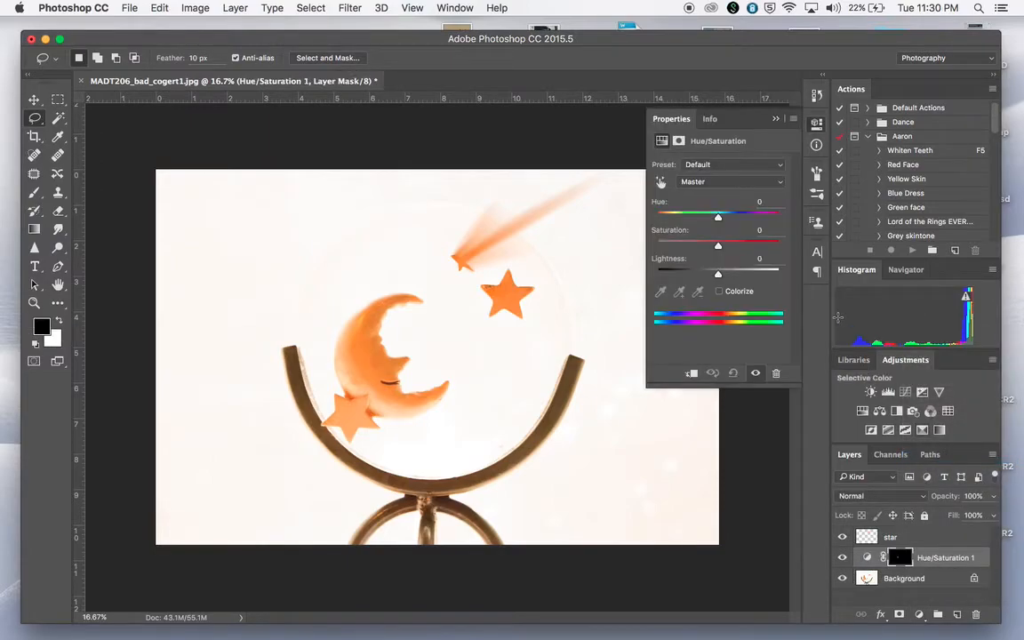
drag(720, 222, 712, 220)
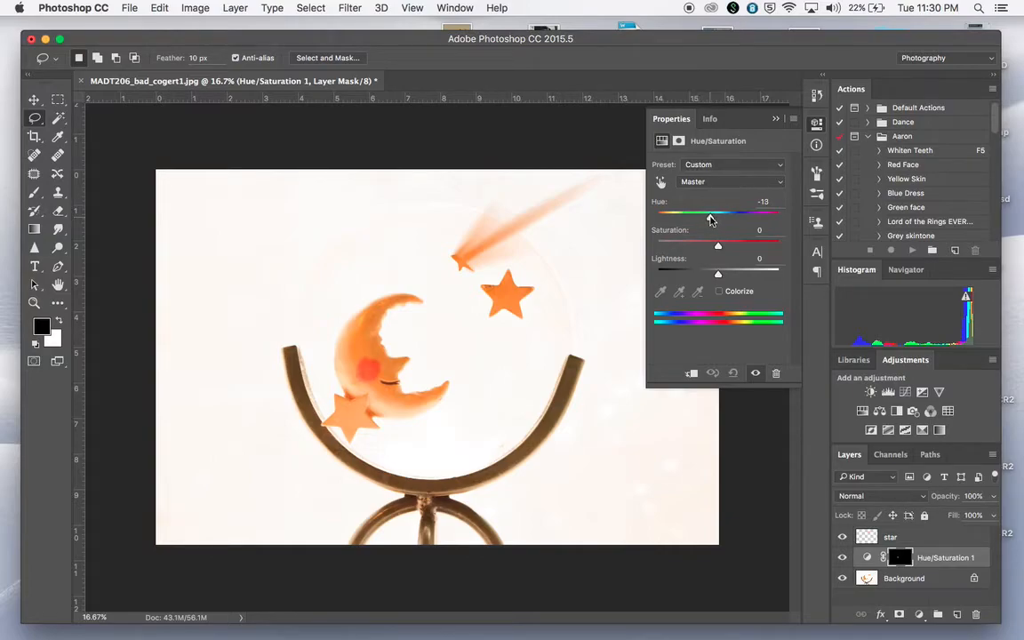
mouse_move(712, 221)
mouse_down()
mouse_move(757, 217)
mouse_move(702, 219)
mouse_move(772, 215)
mouse_move(712, 214)
mouse_up()
click(772, 119)
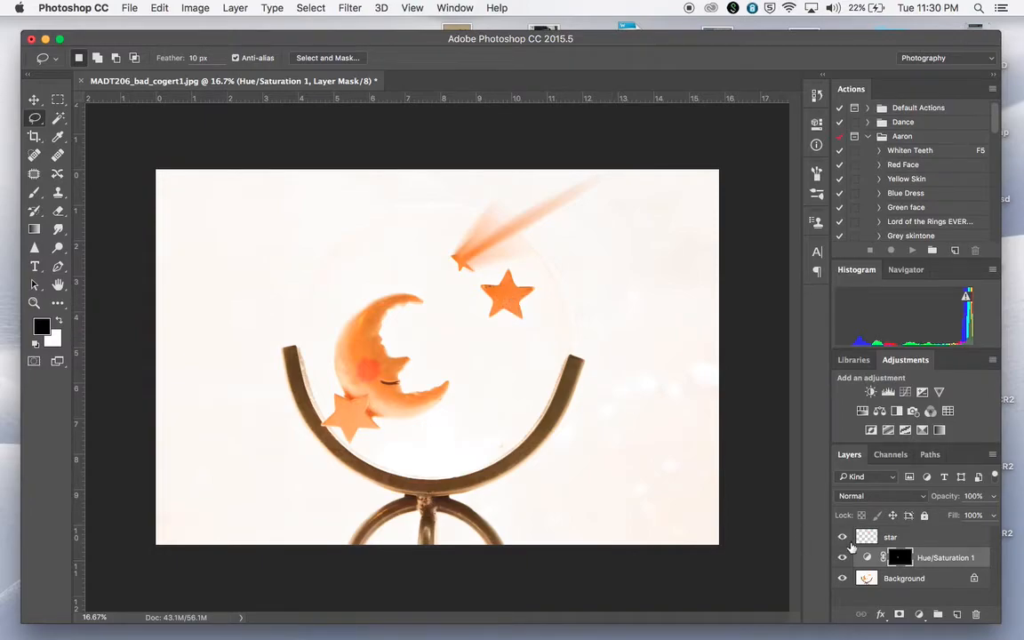
On the Background layer, outline the plain star below the shooting star with the Magnetic Lasso tool.
click(867, 578)
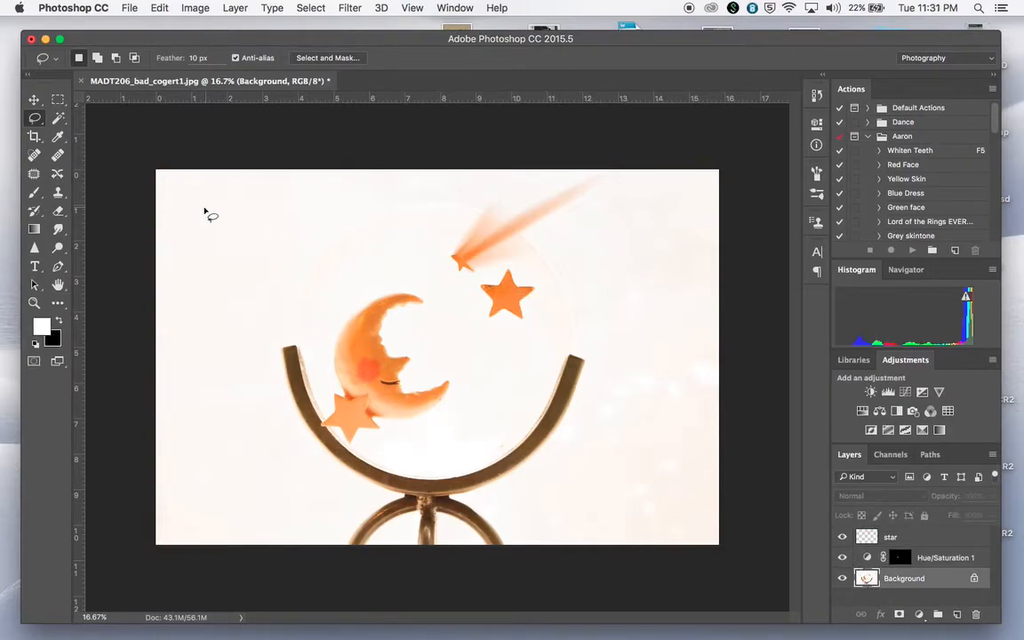
drag(35, 122, 80, 144)
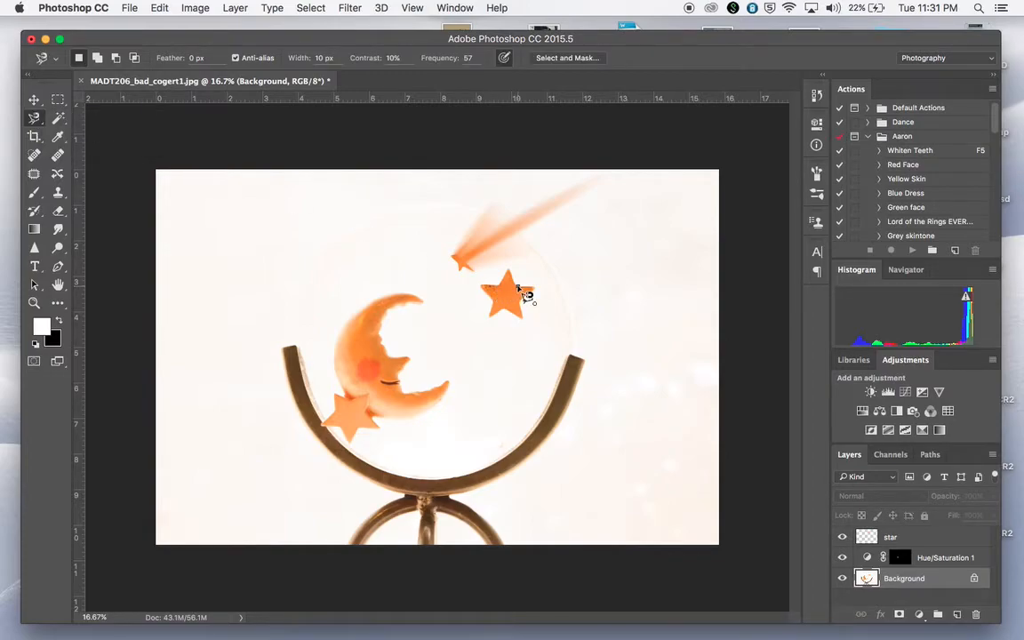
click(509, 268)
click(508, 284)
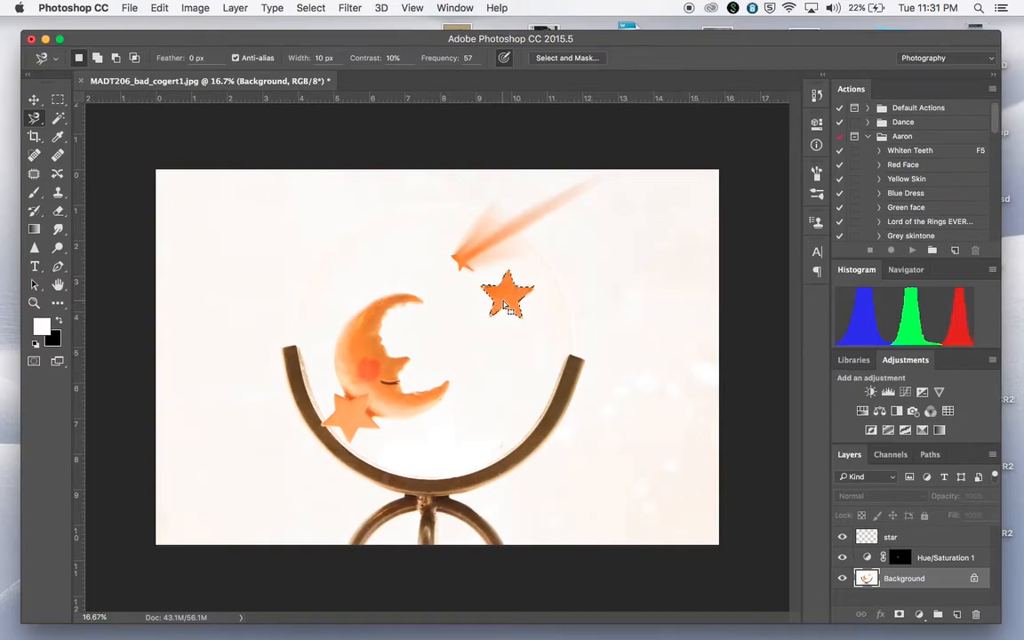
Add a Hue/Saturation adjustment layer with hue +180 for the selected star, and merge all visible layers.
click(921, 614)
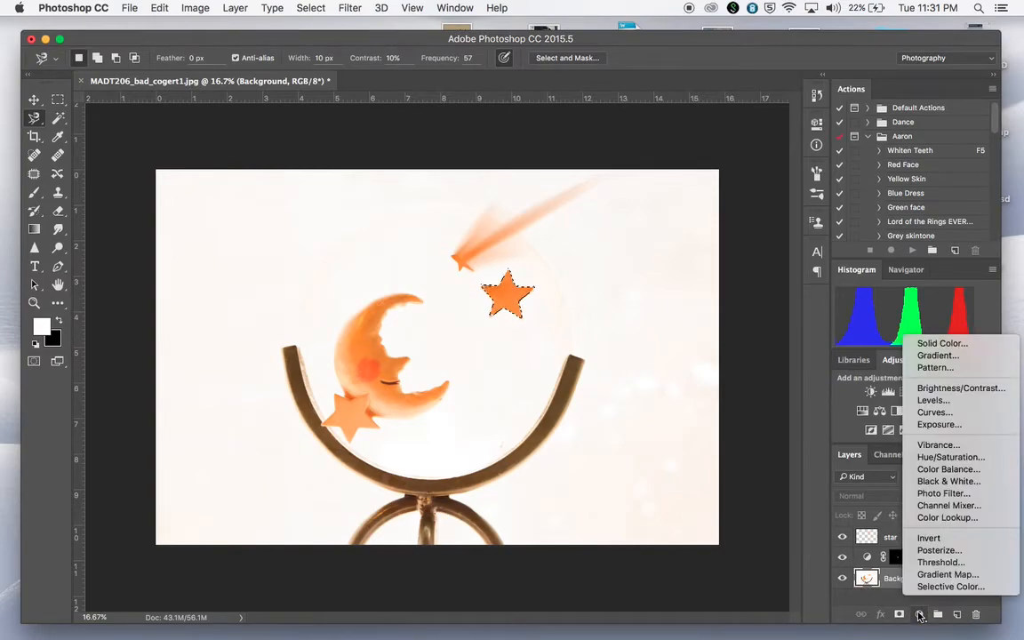
click(936, 459)
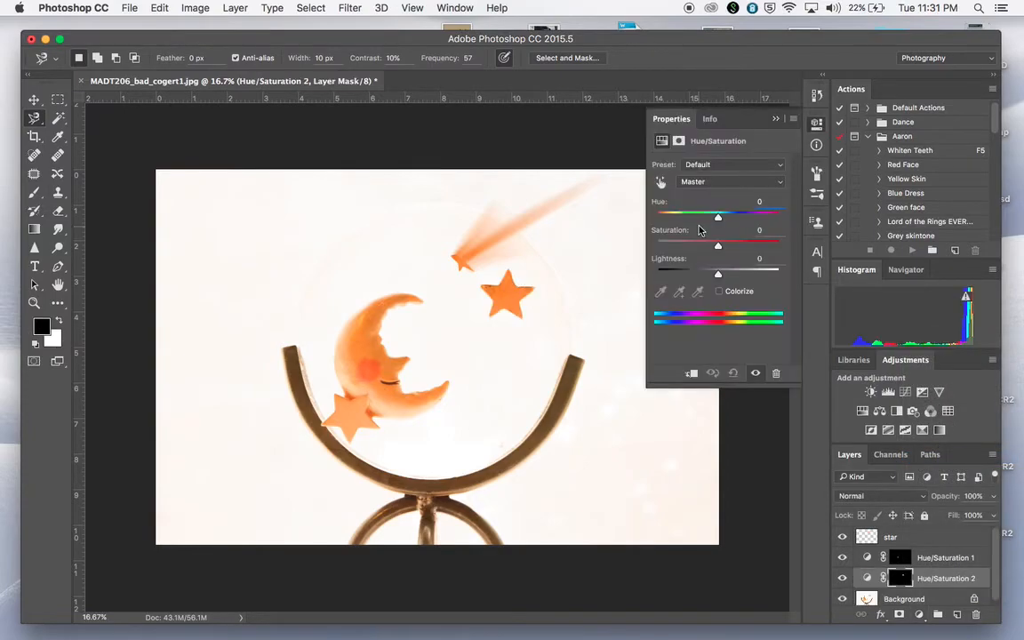
drag(719, 221, 780, 221)
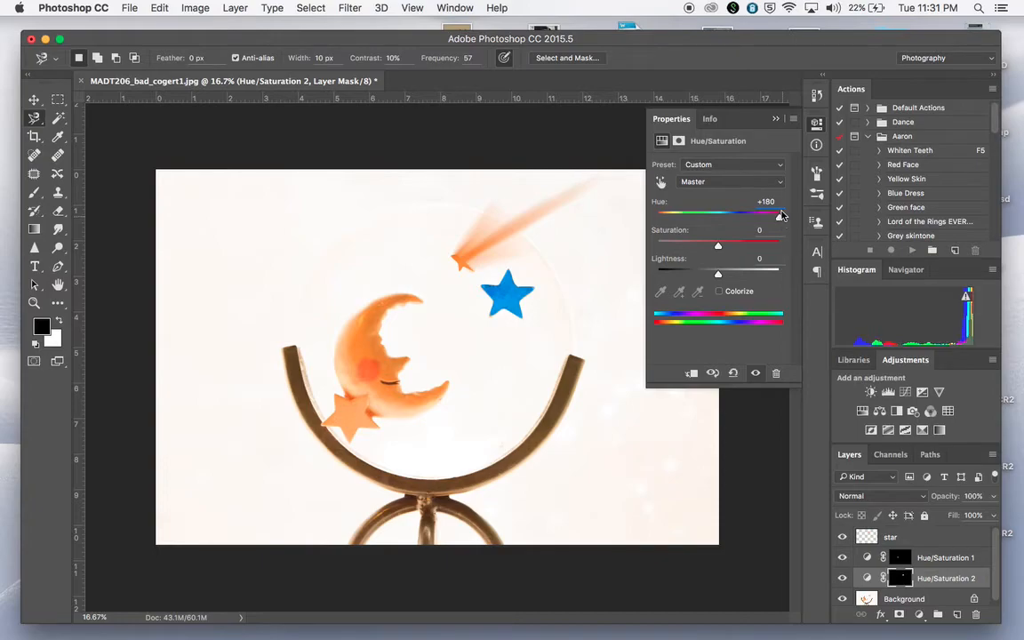
click(775, 121)
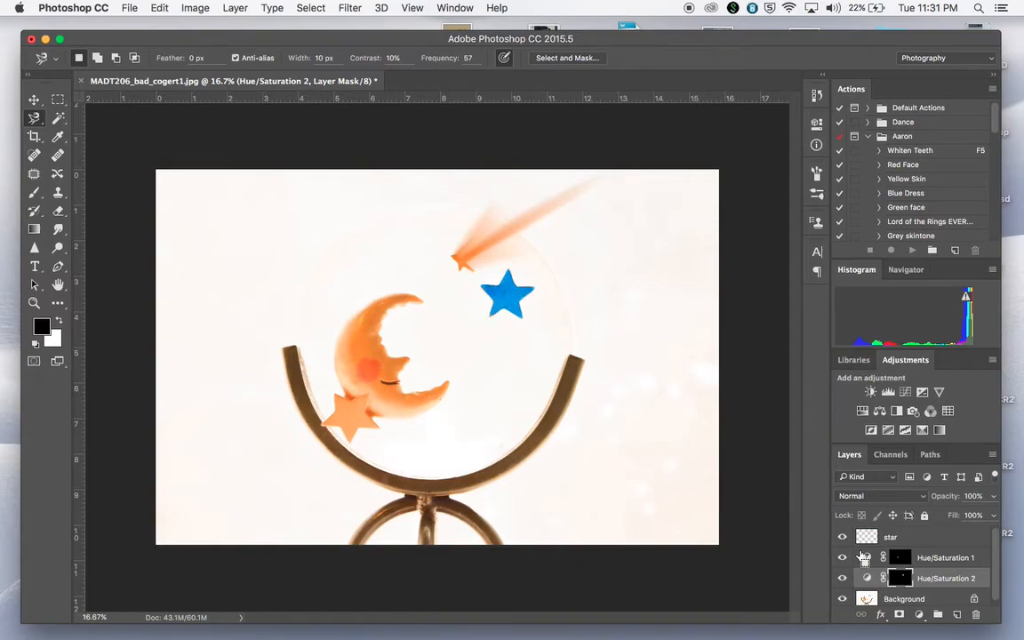
key(shift+super+e)
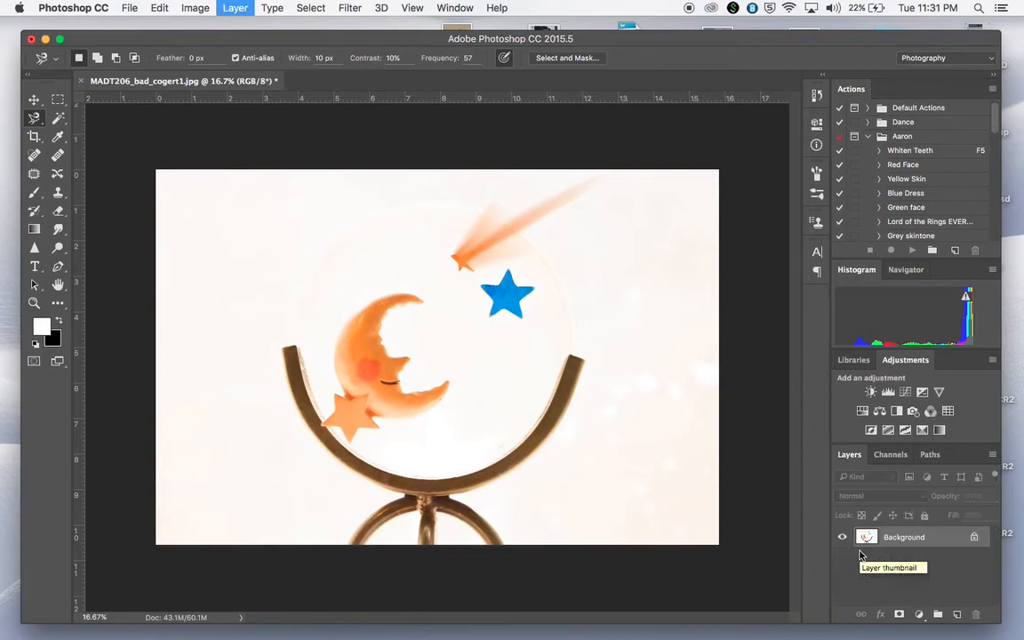
Prepare to save the image as MADT206_star_yourlastname in JPEG format, and cancel the save.
key(super+s)
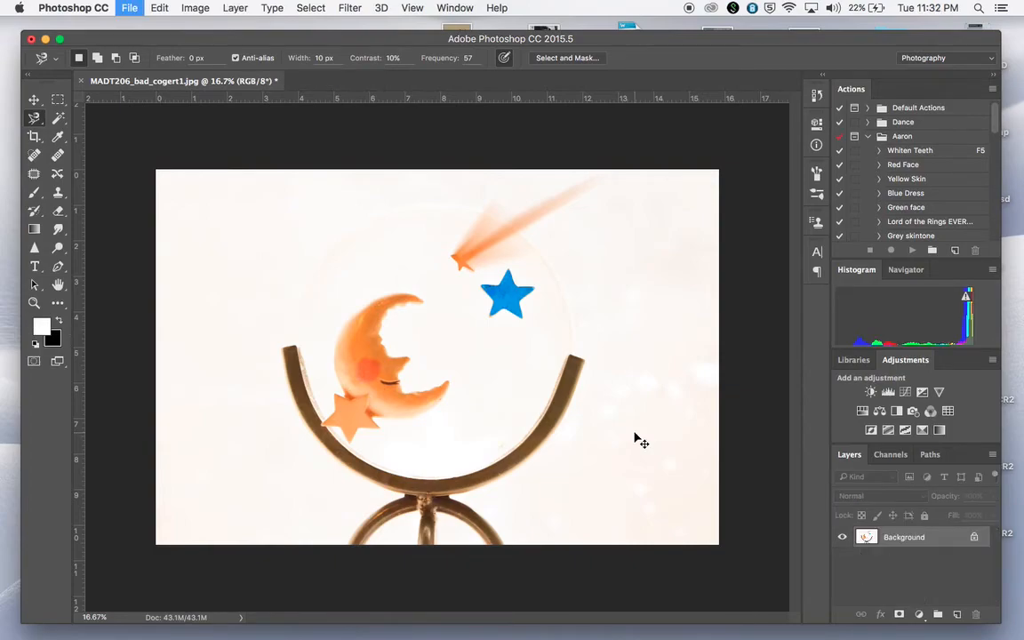
text(MAD)
text(T)
text(206_)
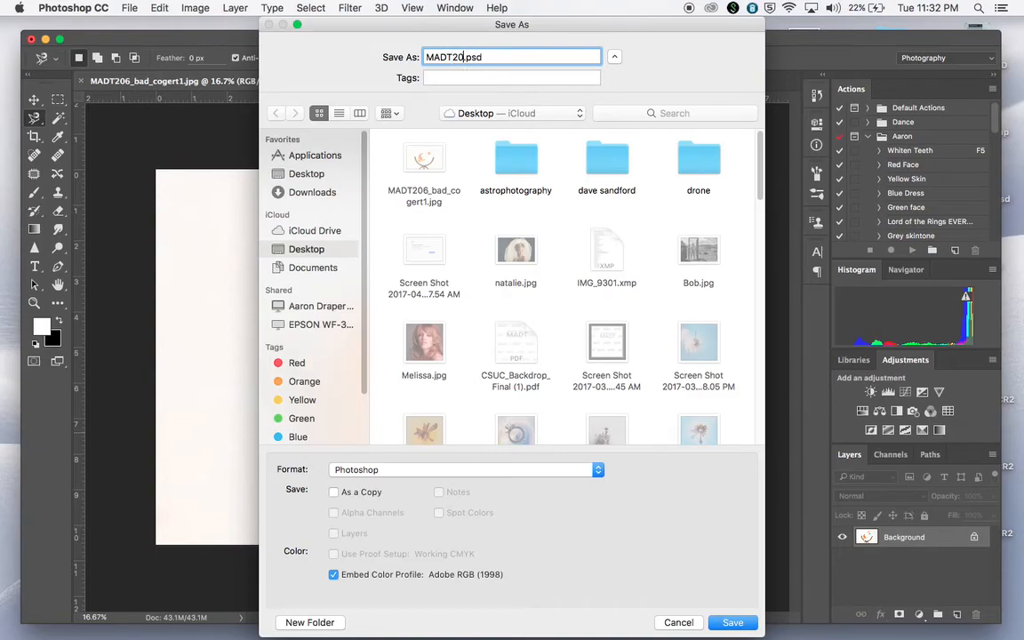
text(stat)
text(_)
text(yourlastname)
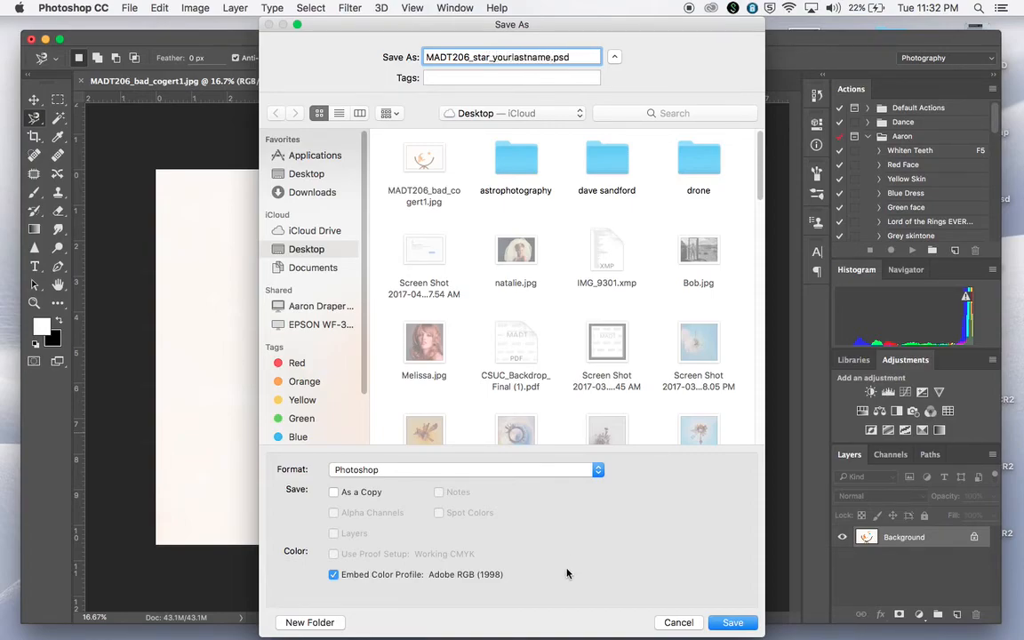
click(596, 476)
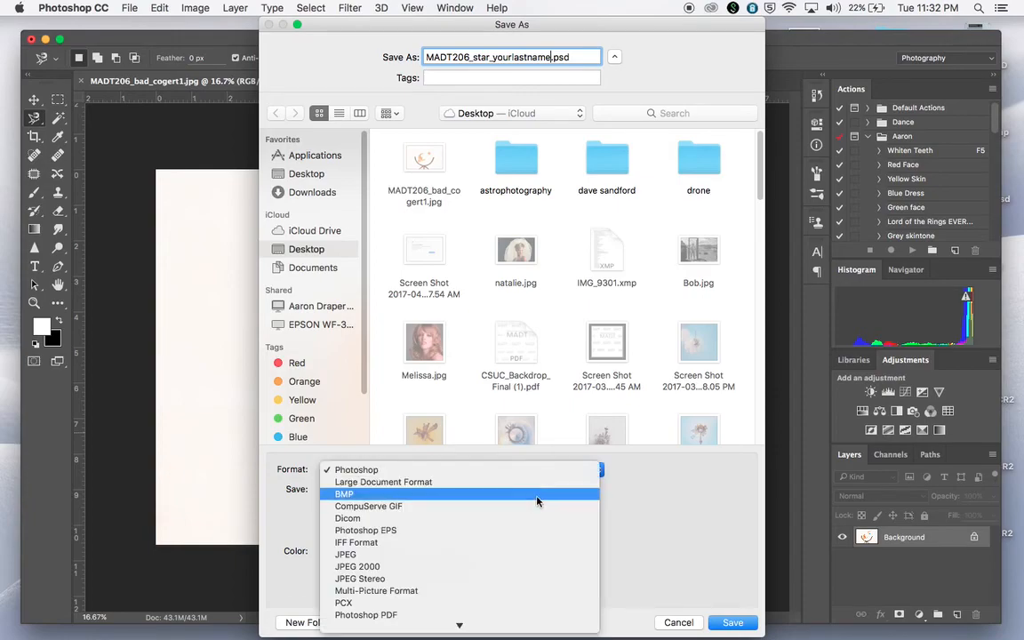
click(521, 555)
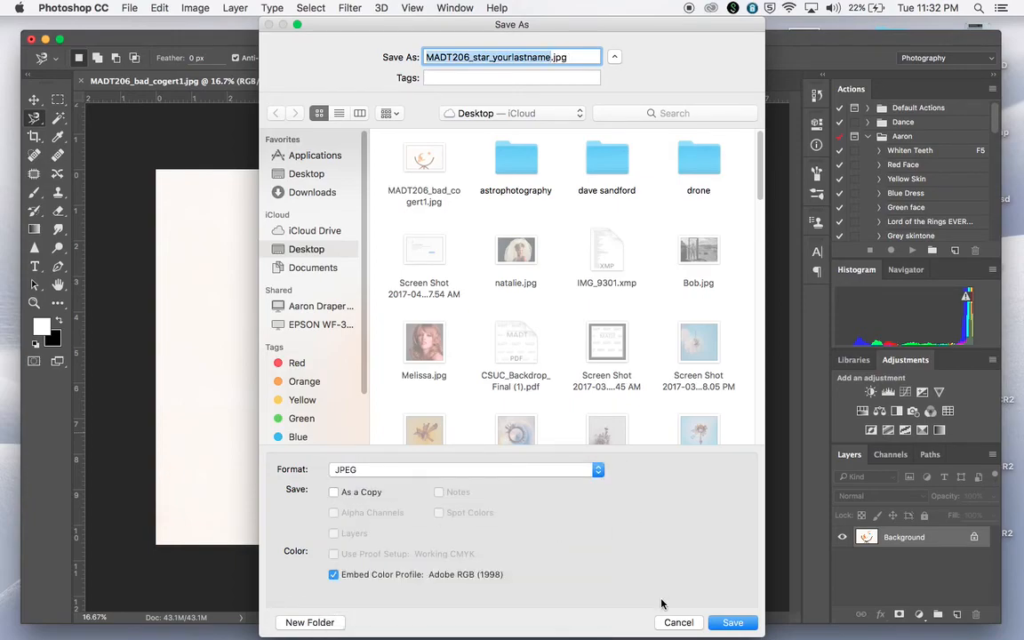
click(679, 623)
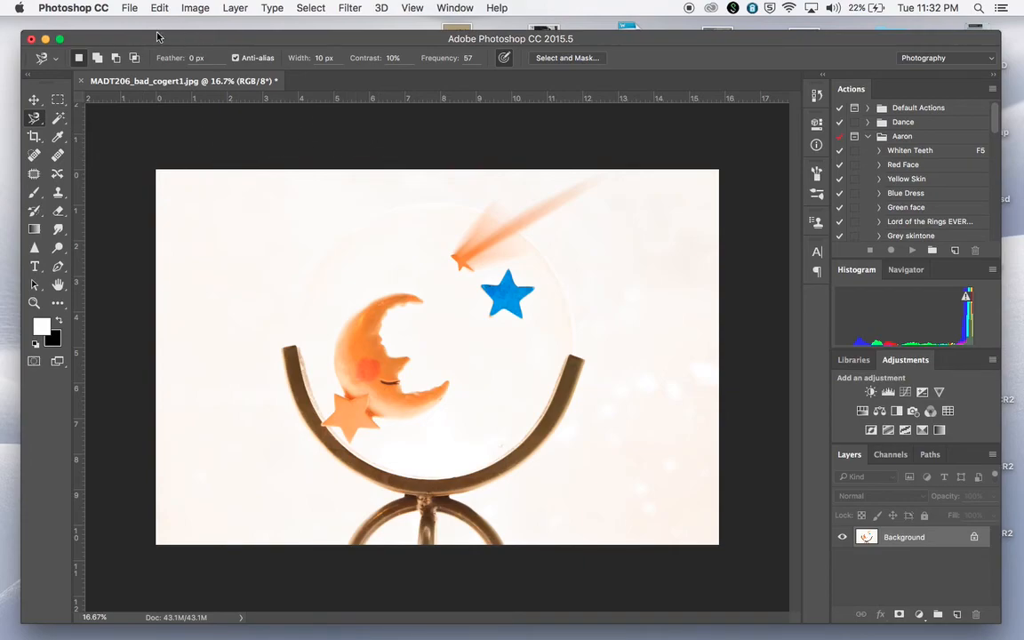
Switch to QuickTime Player, quit it, and begin naming the unsaved screen recording "Stat".
mouse_move(258, 637)
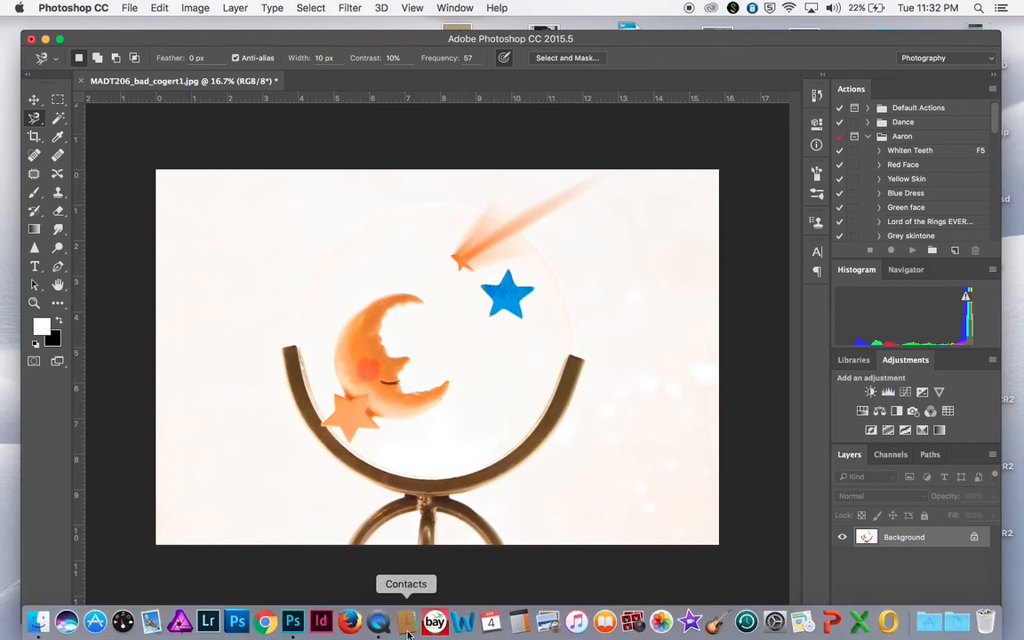
click(377, 622)
click(142, 7)
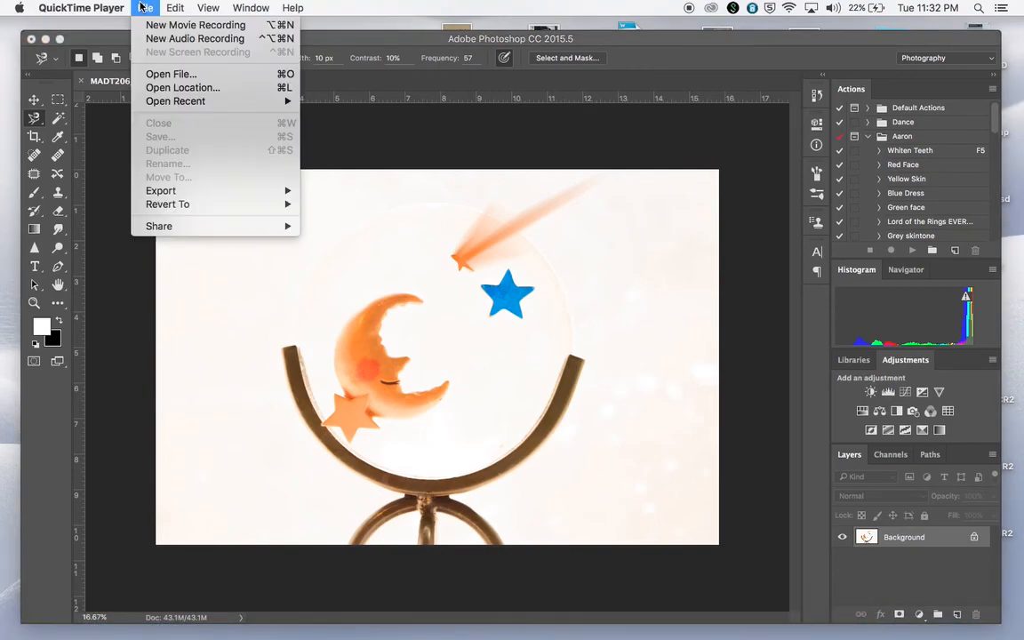
mouse_move(81, 7)
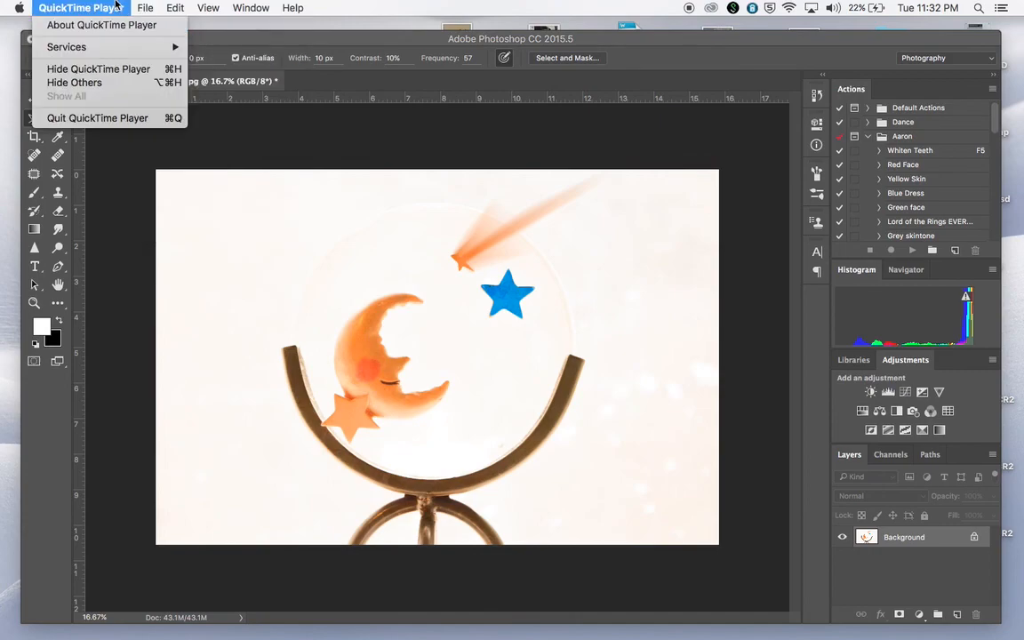
click(116, 119)
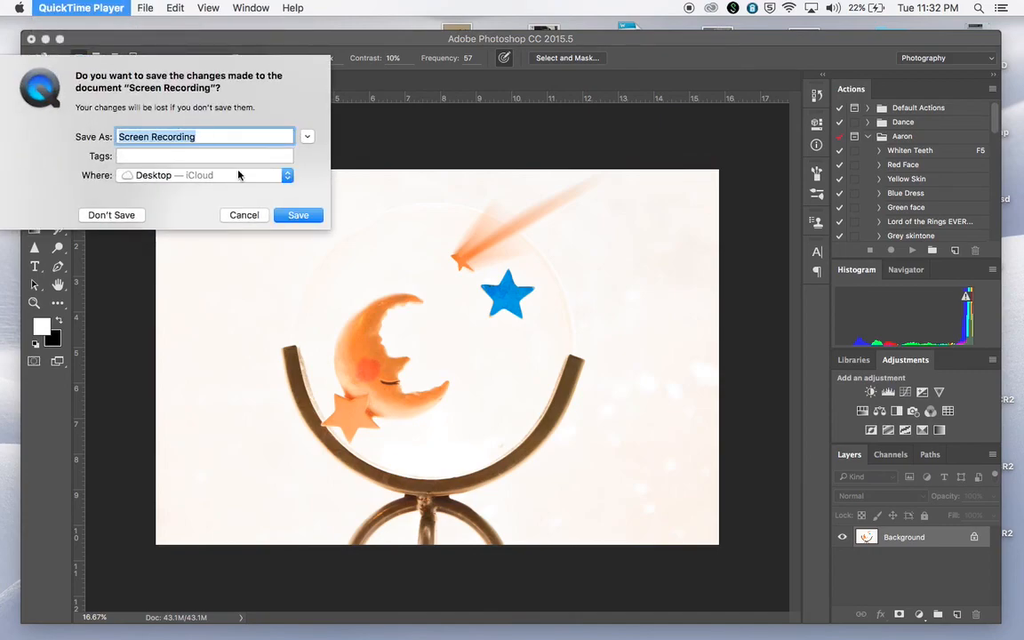
text(Stat)
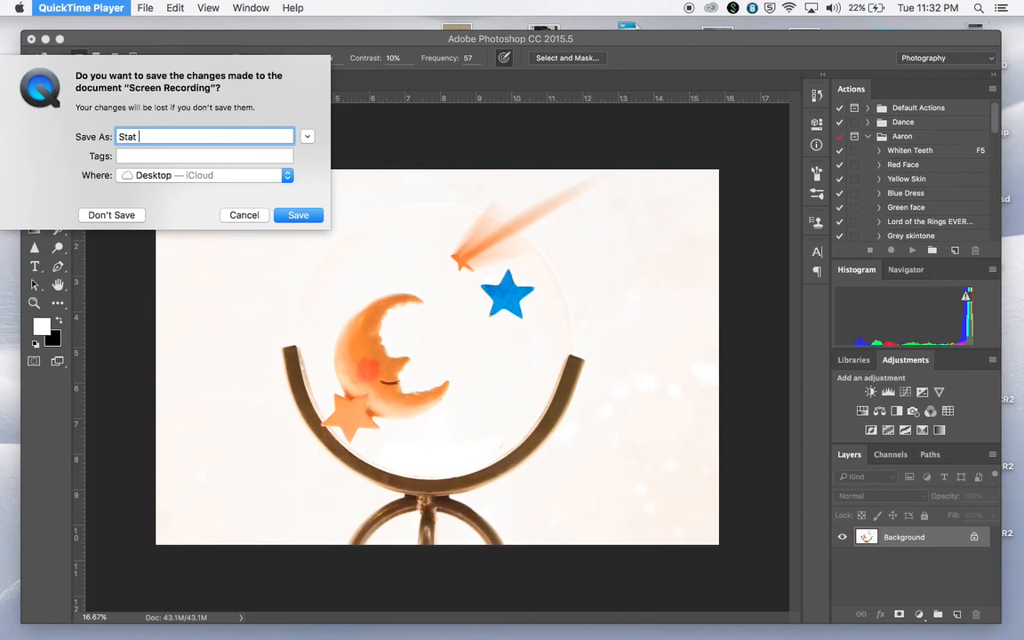